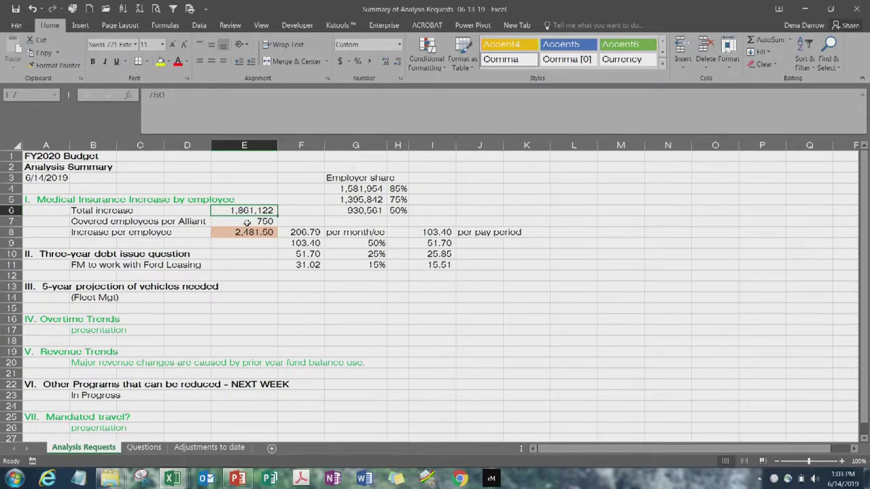
# Review the covered employee count and the medical insurance increase per employee, per month and per pay period.
pyautogui.click(246, 223)
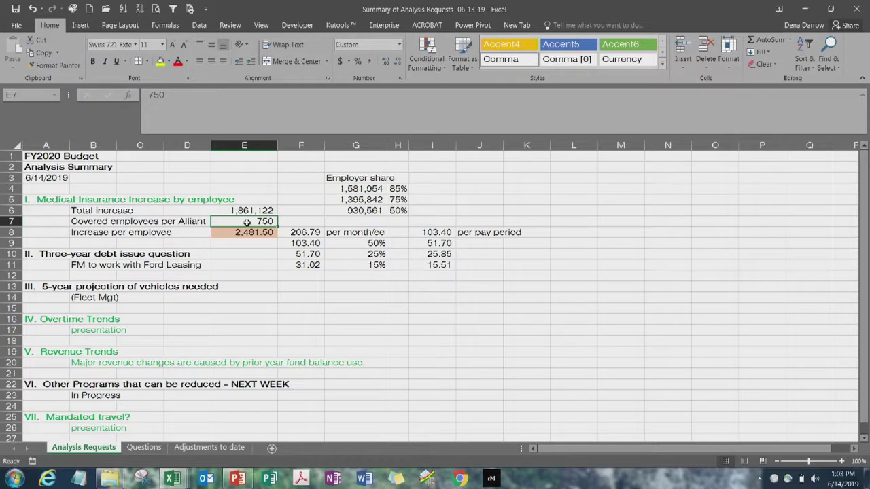
pyautogui.click(248, 233)
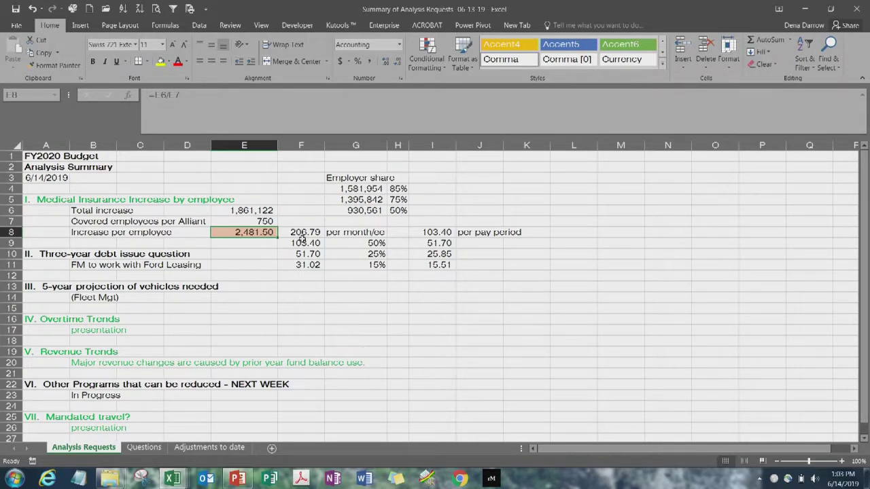
pyautogui.click(301, 233)
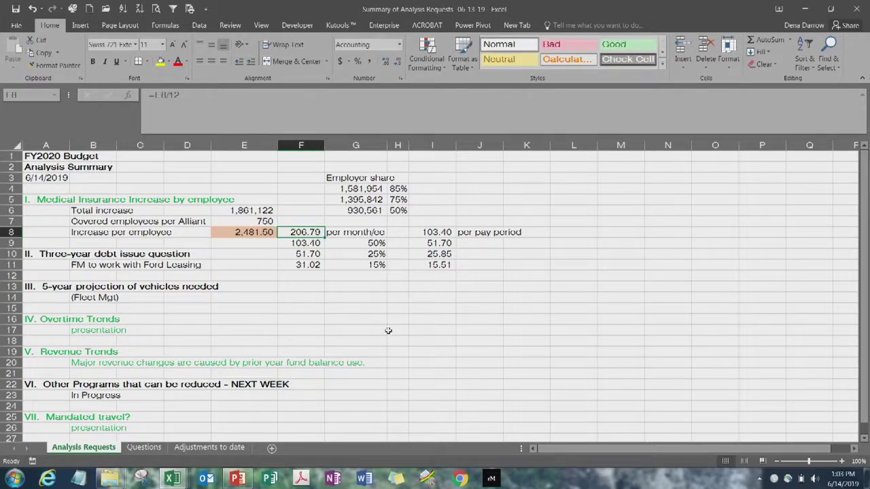
pyautogui.click(437, 241)
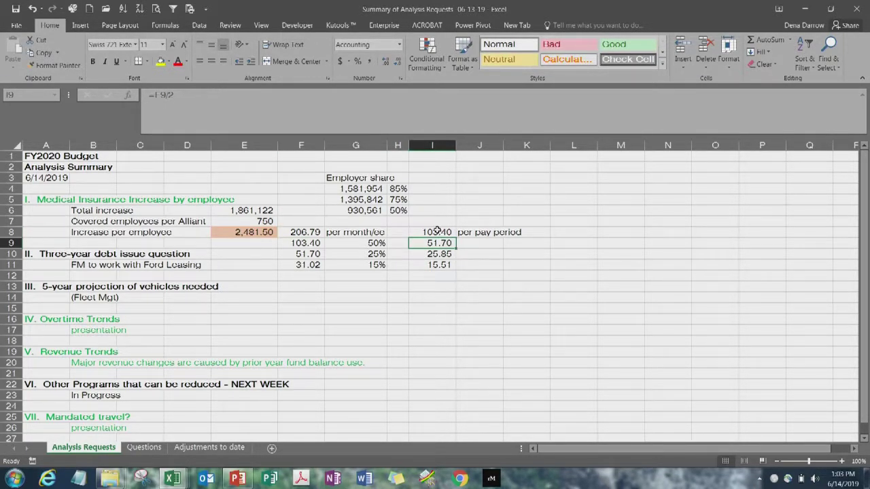
pyautogui.click(437, 232)
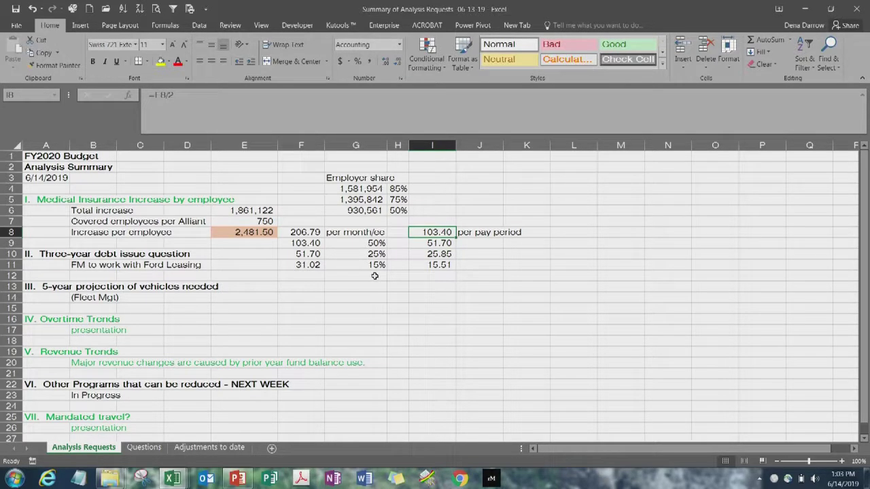
# Compare the 50%, 75% and 85% employer share amounts with the matching 50%, 25% and 15% employee shares.
pyautogui.click(371, 210)
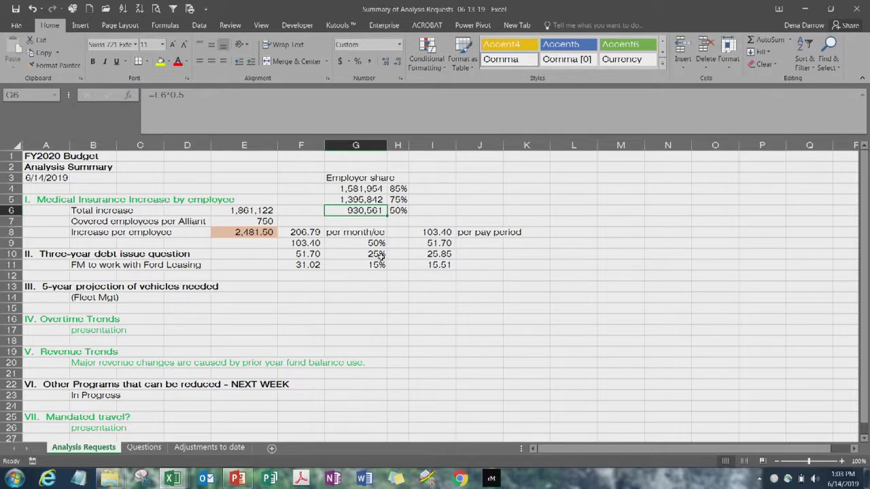
pyautogui.click(378, 241)
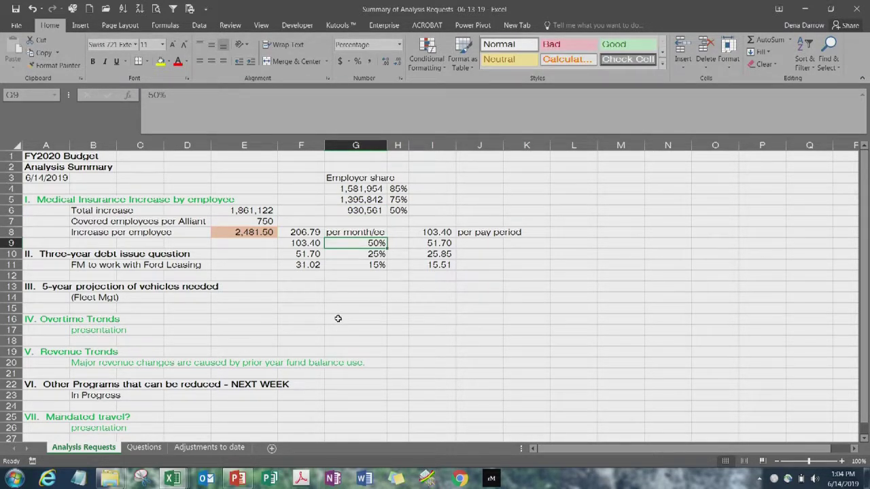
pyautogui.click(399, 199)
pyautogui.click(376, 198)
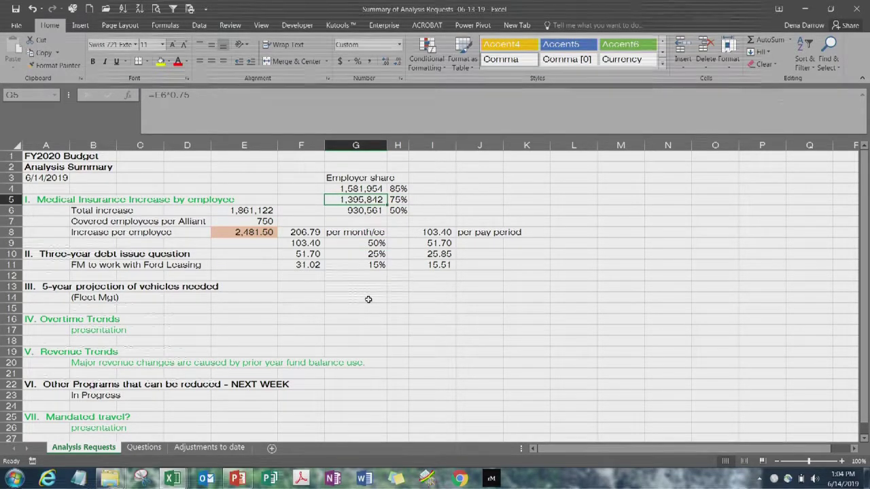
pyautogui.click(382, 254)
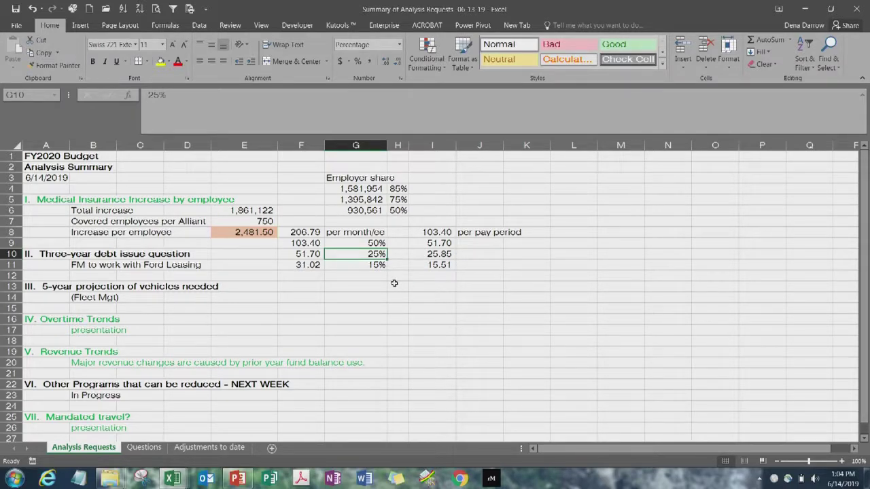
pyautogui.click(395, 284)
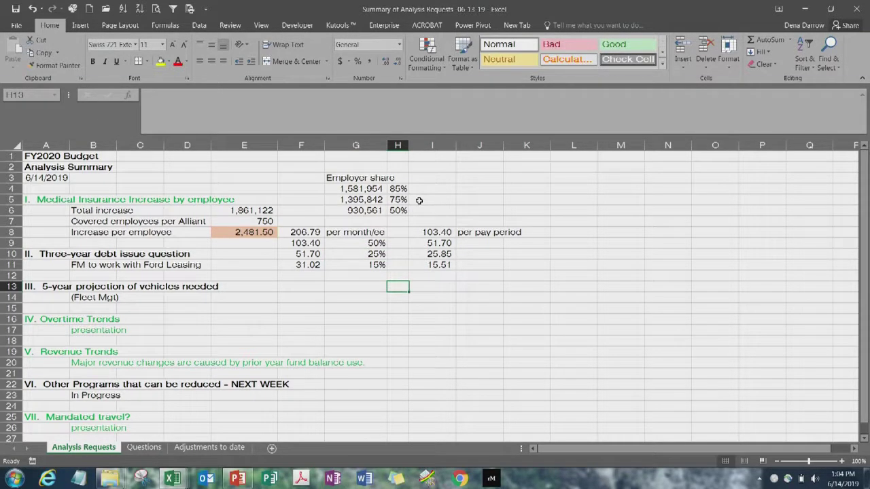
pyautogui.click(393, 187)
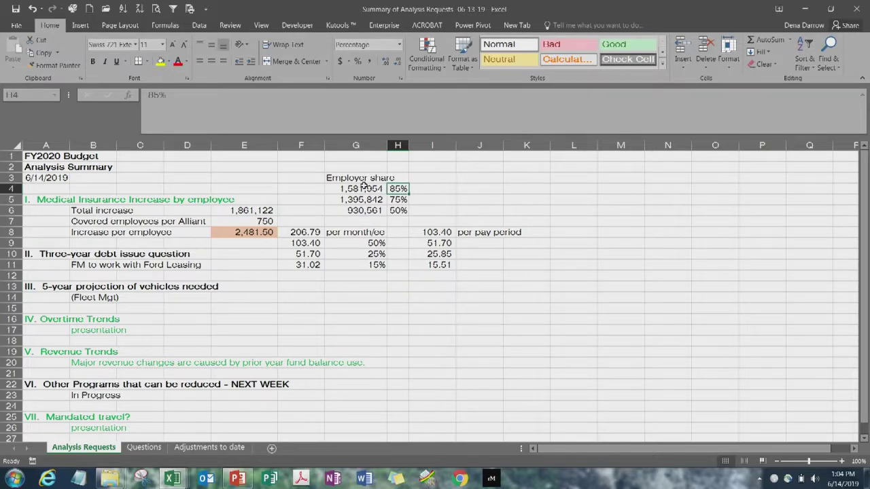
pyautogui.click(364, 186)
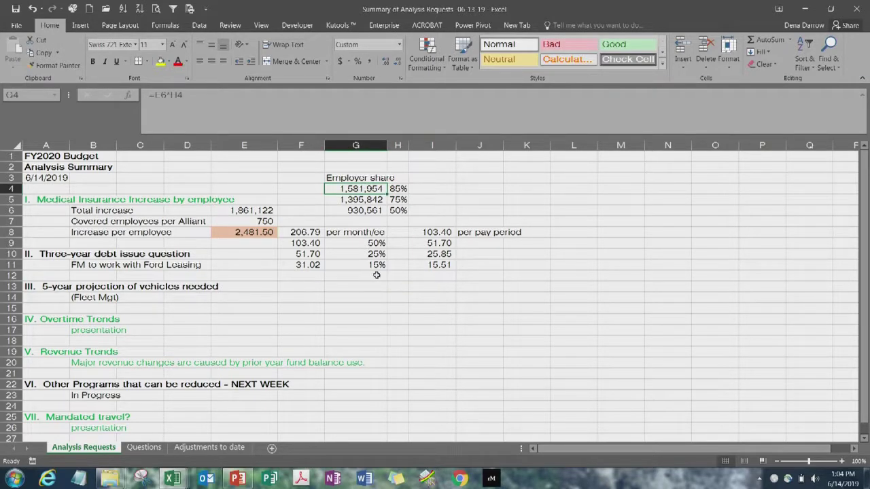
pyautogui.click(314, 265)
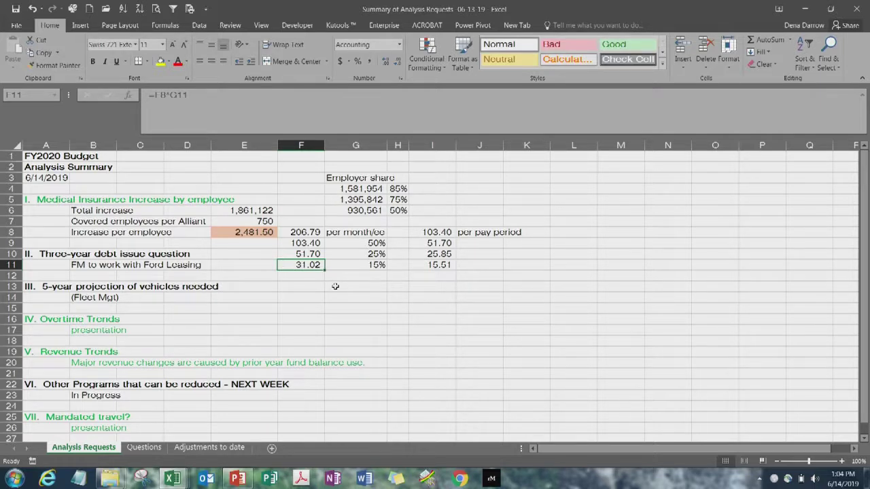
pyautogui.click(540, 271)
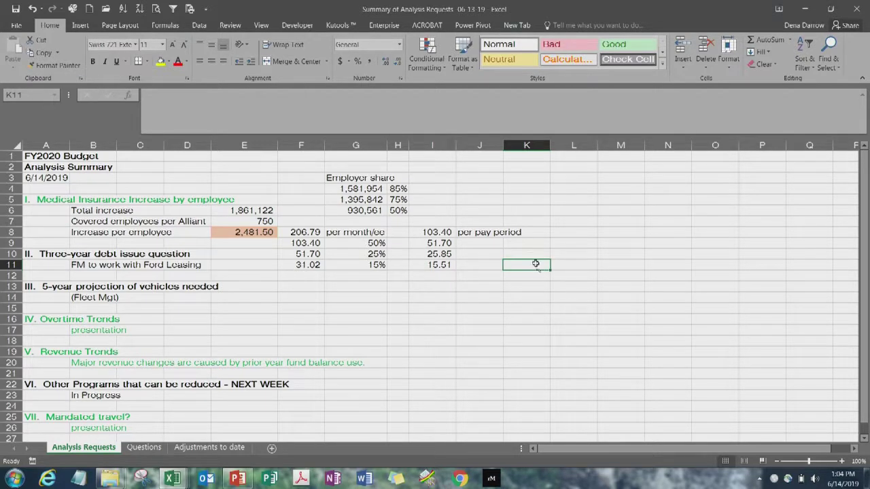
pyautogui.click(433, 232)
pyautogui.click(432, 188)
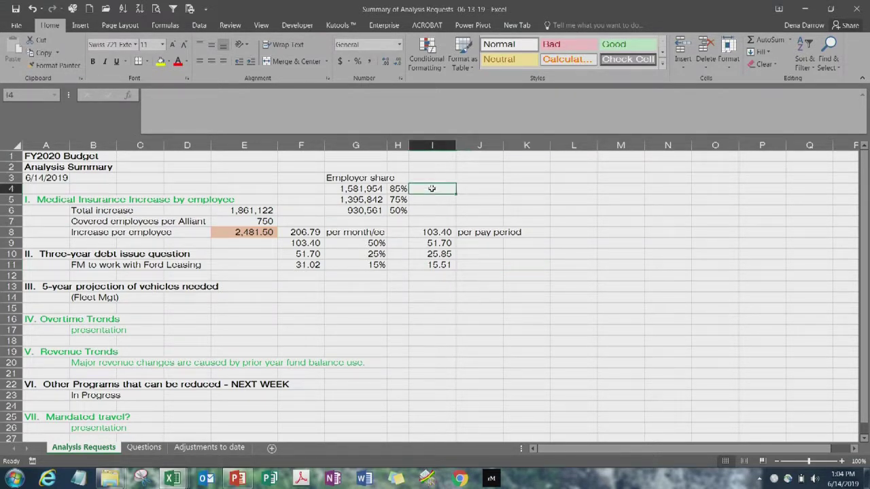
pyautogui.click(501, 329)
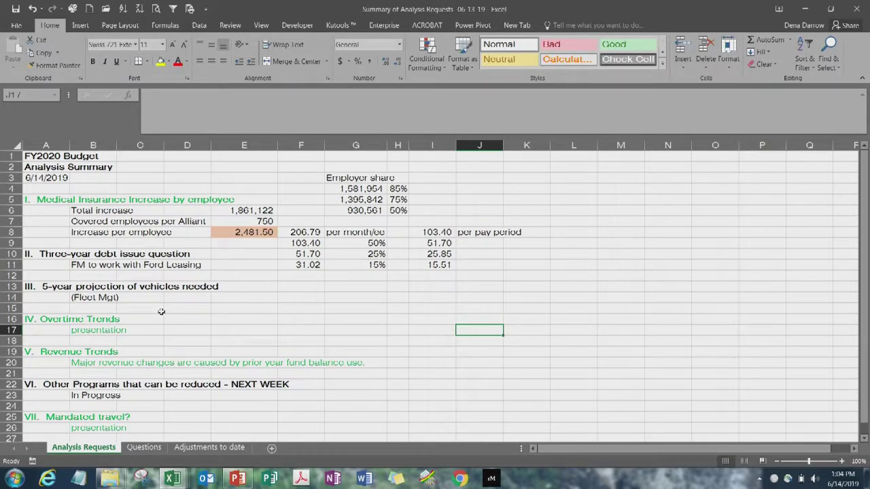
# Review the analysis summary's items on the three-year debt issue, the 5-year vehicle projection and revenue trends.
pyautogui.click(94, 265)
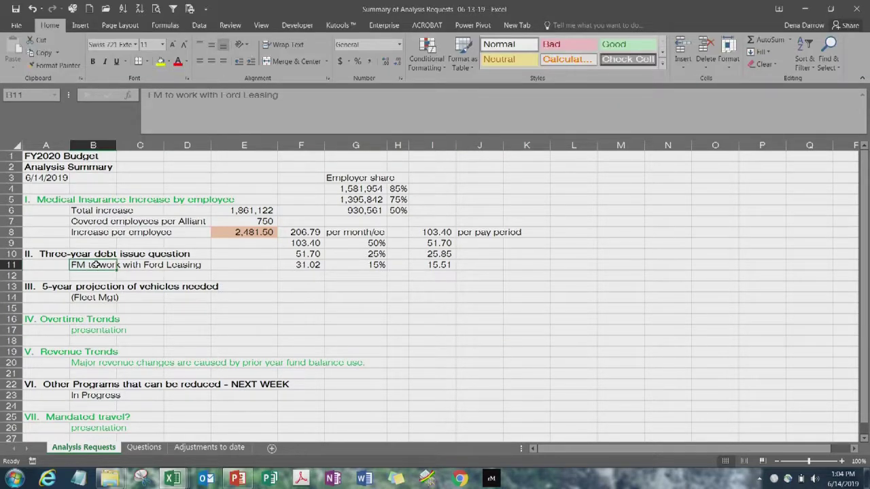
pyautogui.click(227, 265)
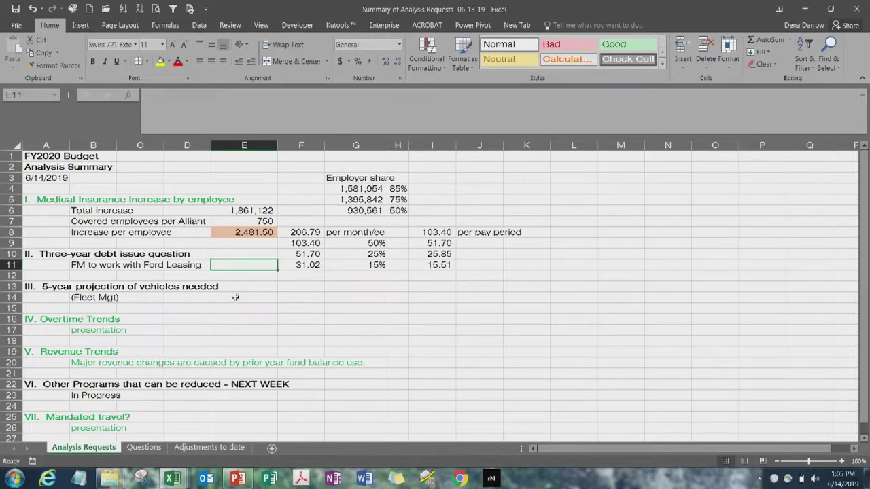
pyautogui.click(239, 286)
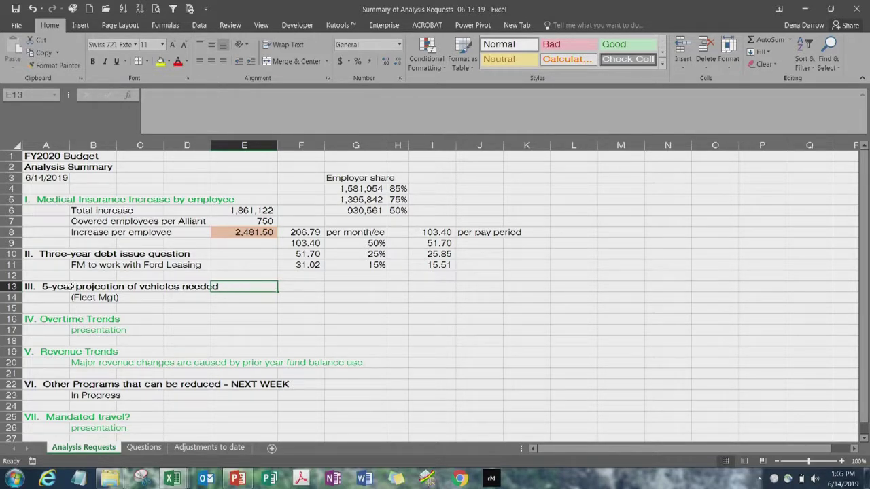
pyautogui.click(71, 287)
pyautogui.click(186, 297)
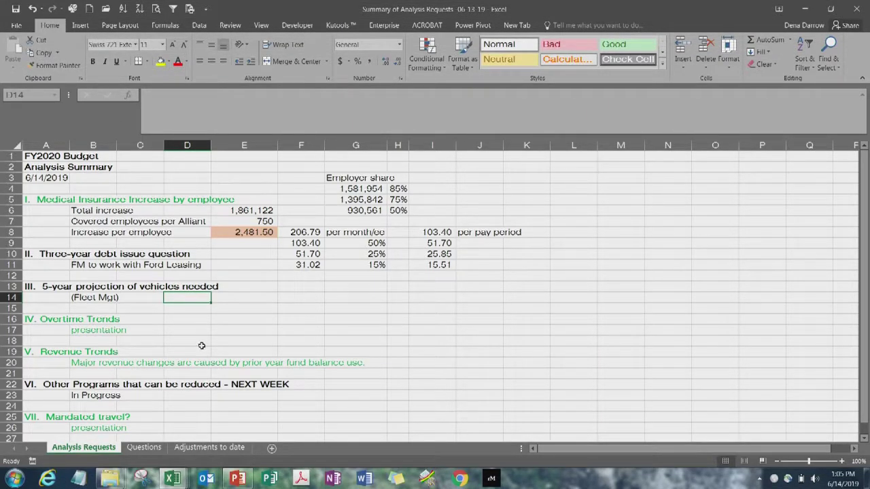
pyautogui.click(61, 353)
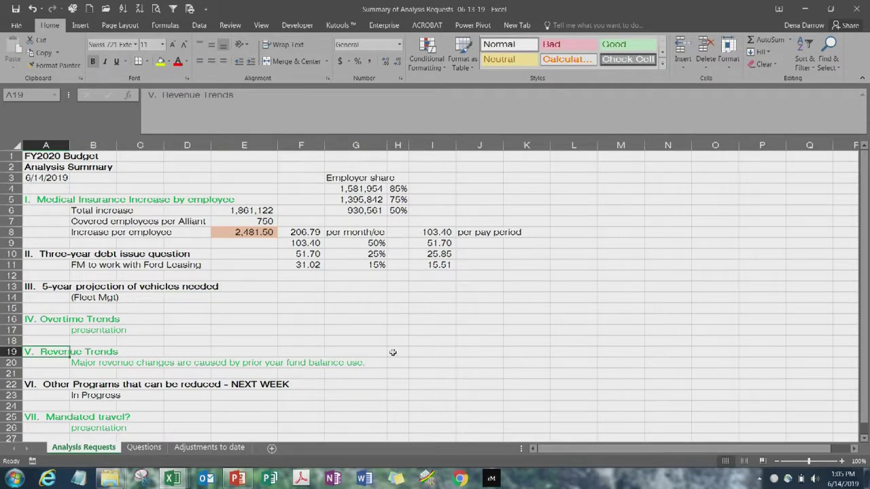
pyautogui.click(423, 364)
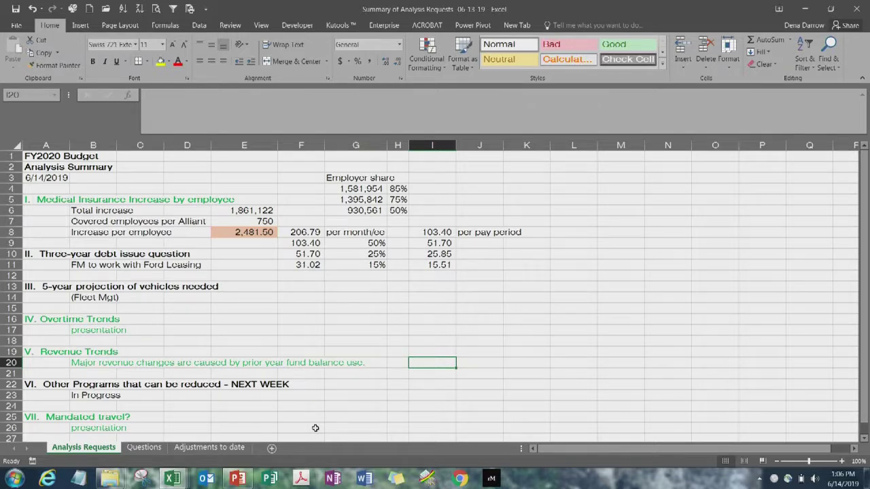
# Switch to the Kootenai County Updated presentation in PowerPoint and start its slide show from the first slide.
pyautogui.click(240, 479)
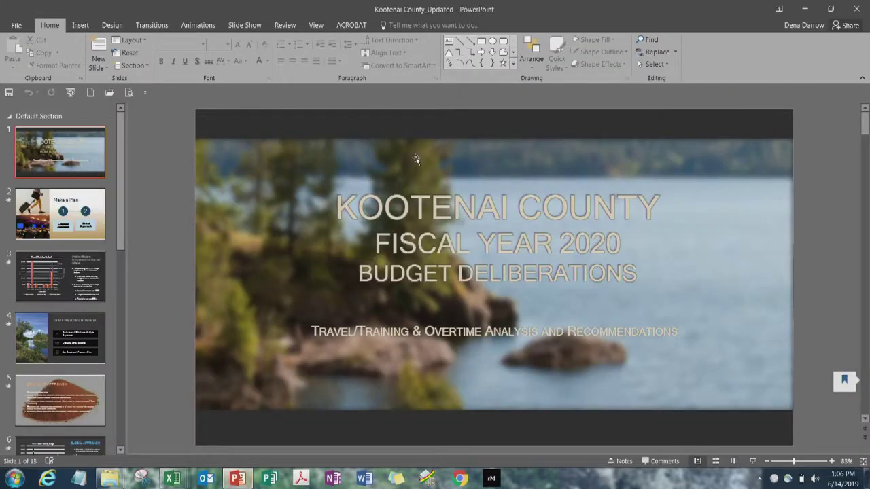
pyautogui.click(246, 25)
pyautogui.click(18, 54)
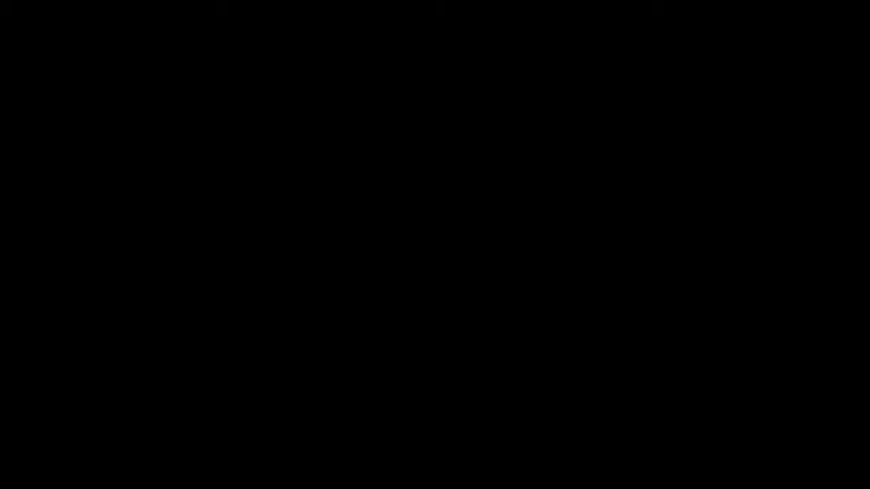
pyautogui.press('Right')
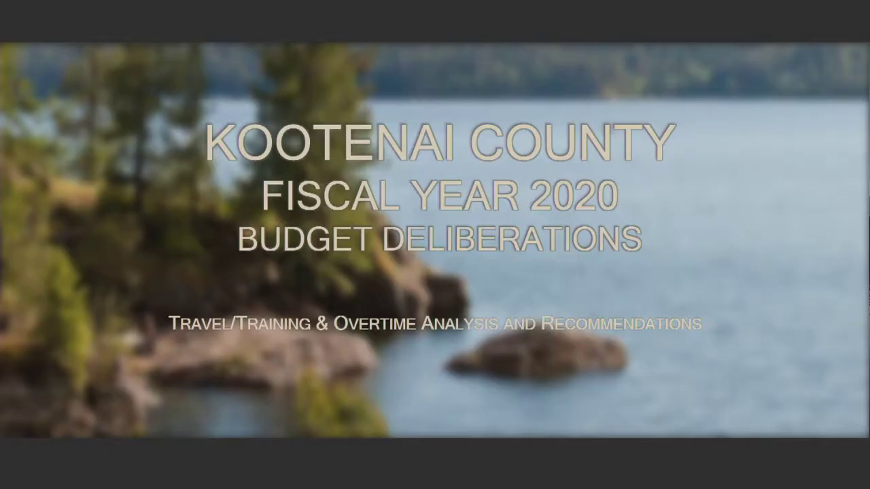
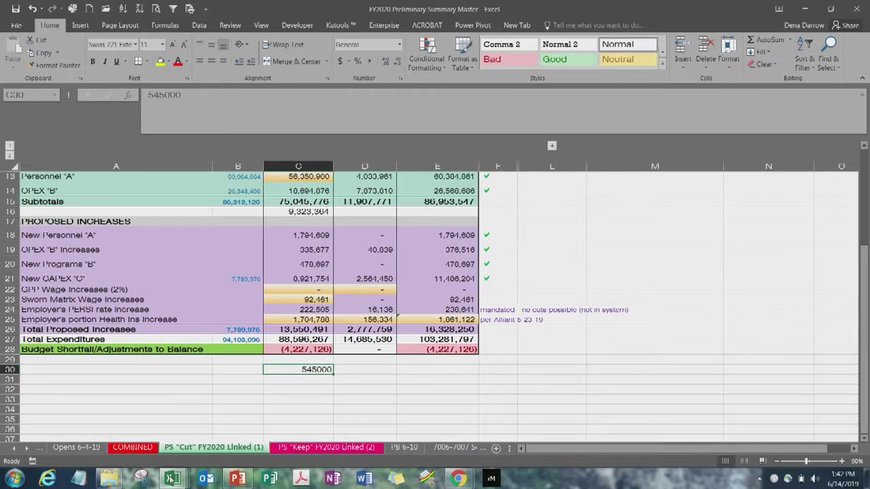
# In the FY20 C Budget Summary with forms workbook, total the Coroner's 3-Body Cooler Unit and Lab Facility requests by selecting H25:H26.
pyautogui.moveTo(173, 480)
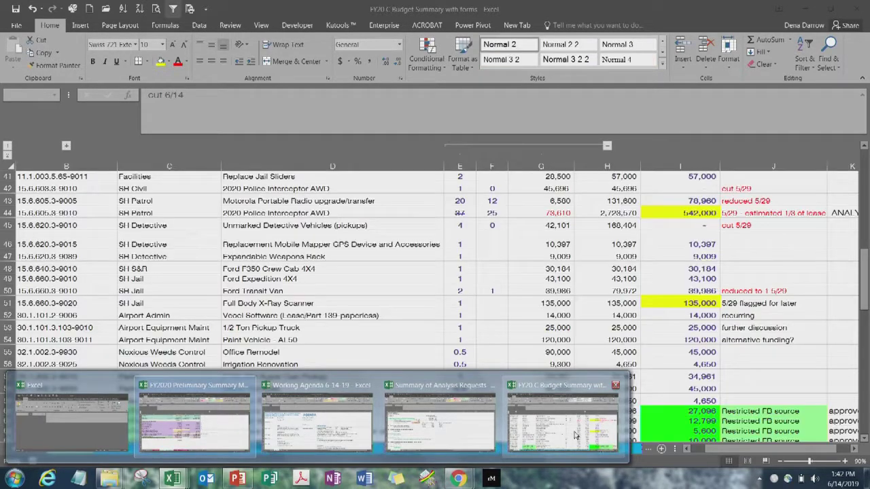
pyautogui.click(578, 435)
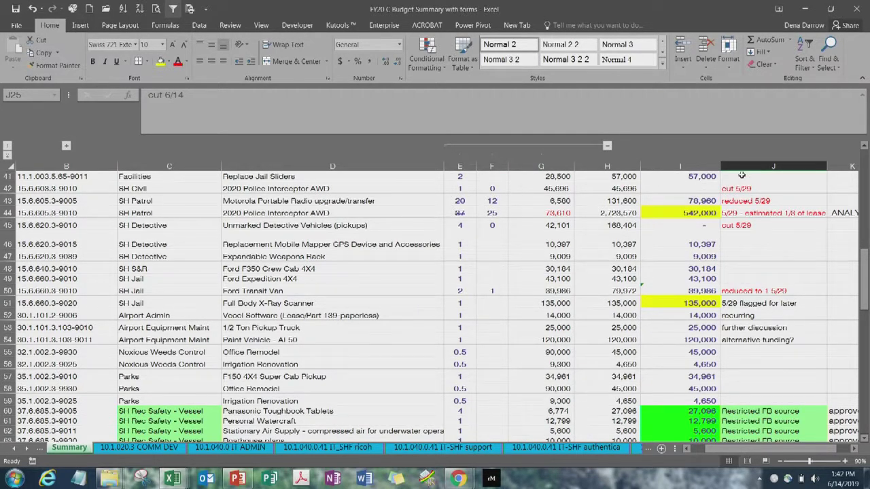
pyautogui.click(864, 147)
pyautogui.click(864, 148)
pyautogui.click(864, 148)
pyautogui.click(864, 147)
pyautogui.click(864, 147)
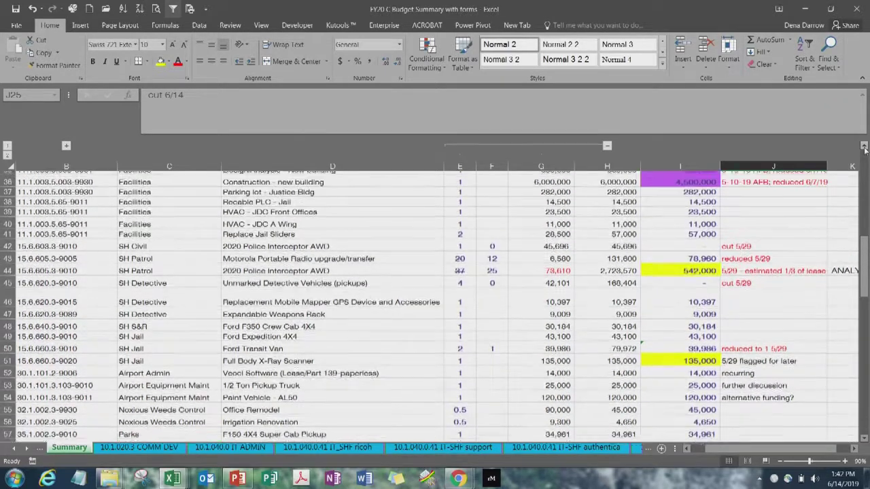
pyautogui.click(864, 147)
pyautogui.click(864, 147)
pyautogui.click(864, 147)
pyautogui.click(864, 147)
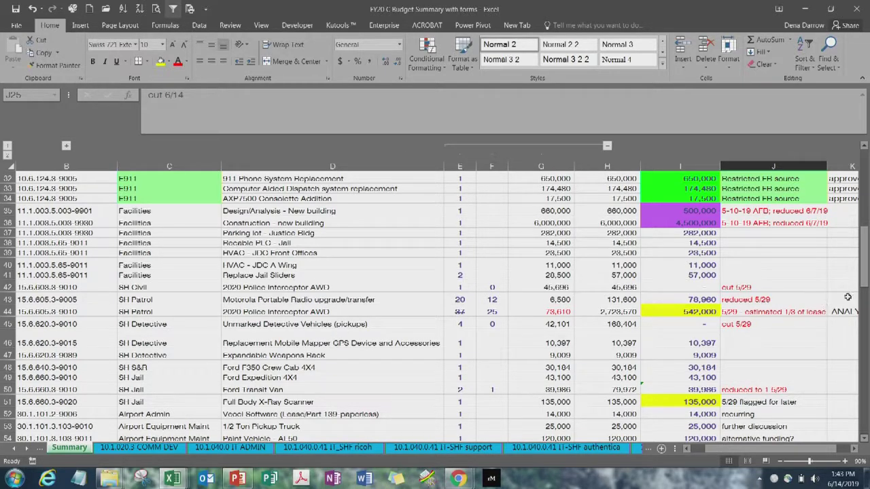
pyautogui.moveTo(865, 285); pyautogui.dragTo(865, 276)
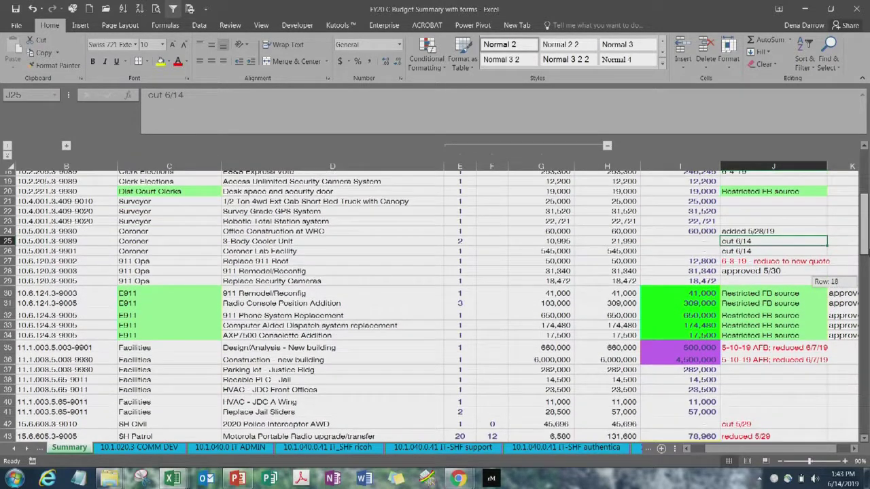
pyautogui.moveTo(616, 236); pyautogui.dragTo(615, 252)
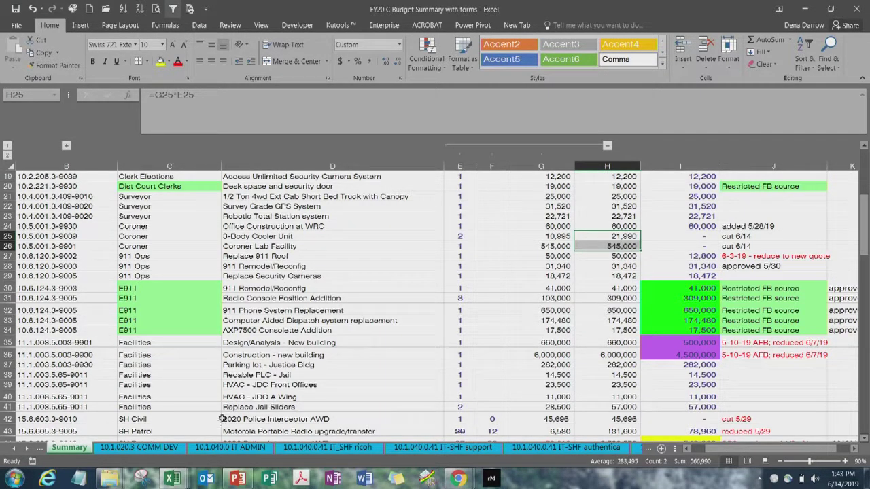
# Switch to the FY2020 Preliminary Summary Master workbook and set cell C30 below the budget shortfall to 566990.
pyautogui.click(170, 479)
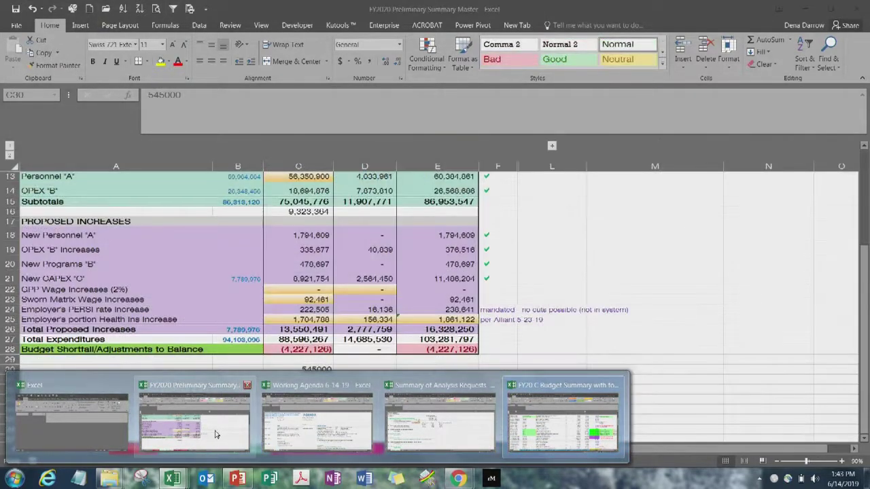
pyautogui.click(214, 430)
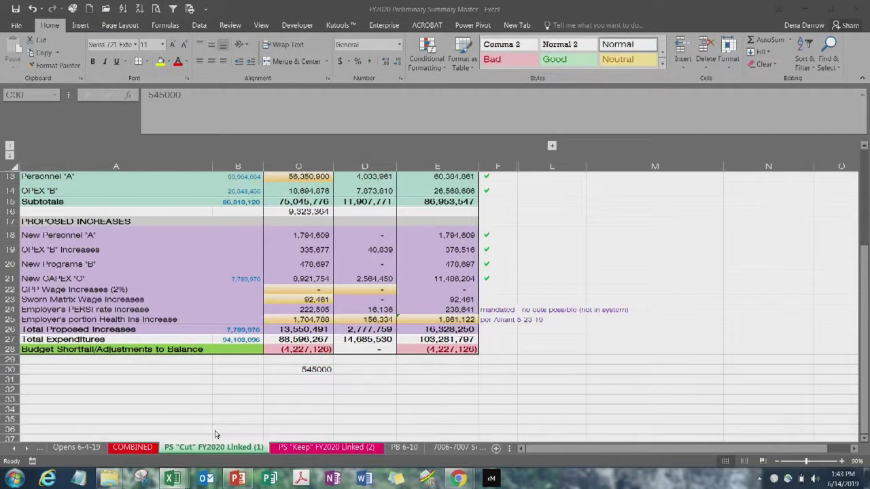
pyautogui.write('56')
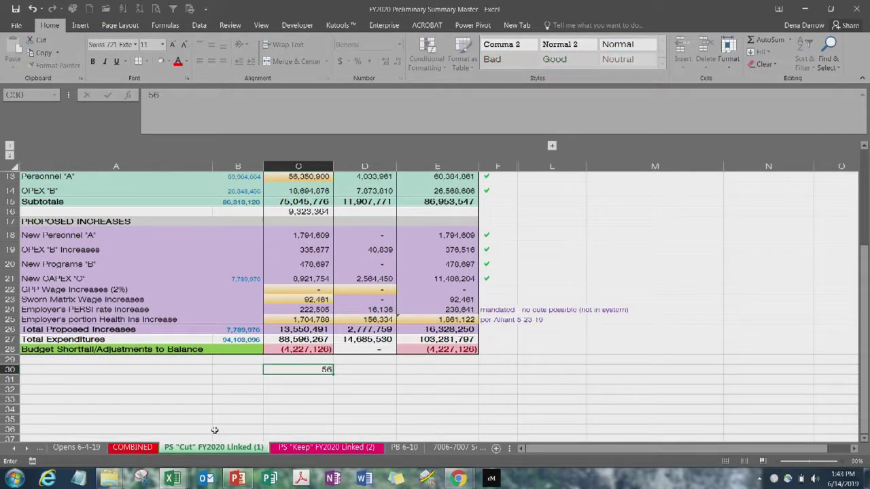
pyautogui.write('6990')
pyautogui.press('Return')
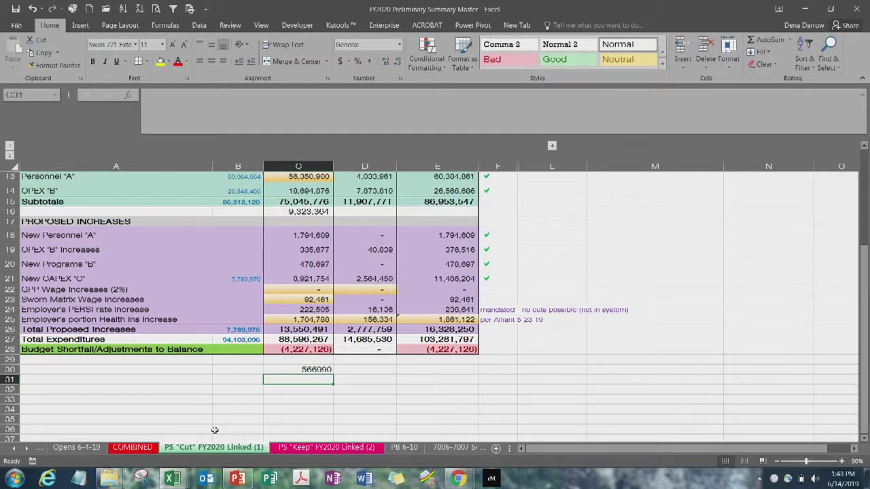
pyautogui.write('80000')
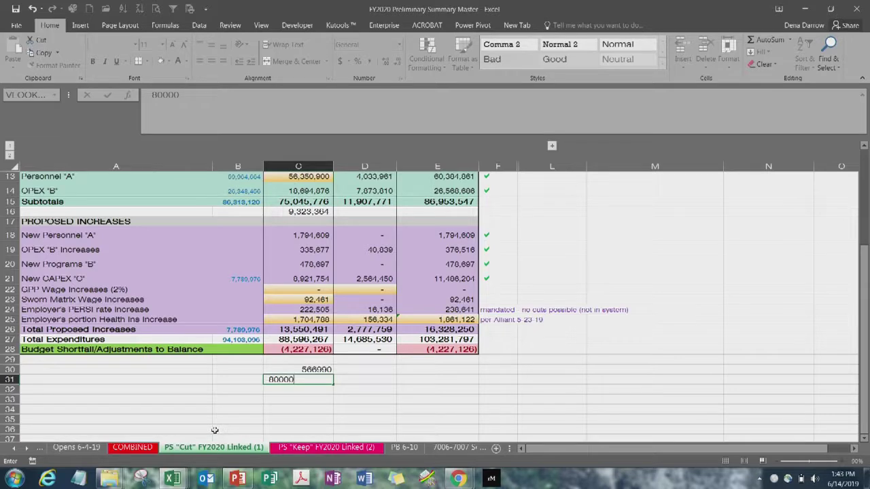
pyautogui.press('Return')
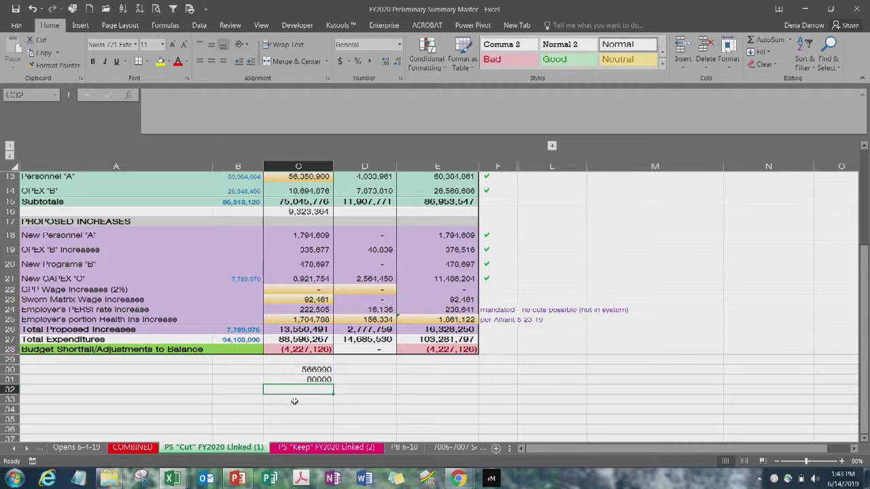
pyautogui.click(307, 380)
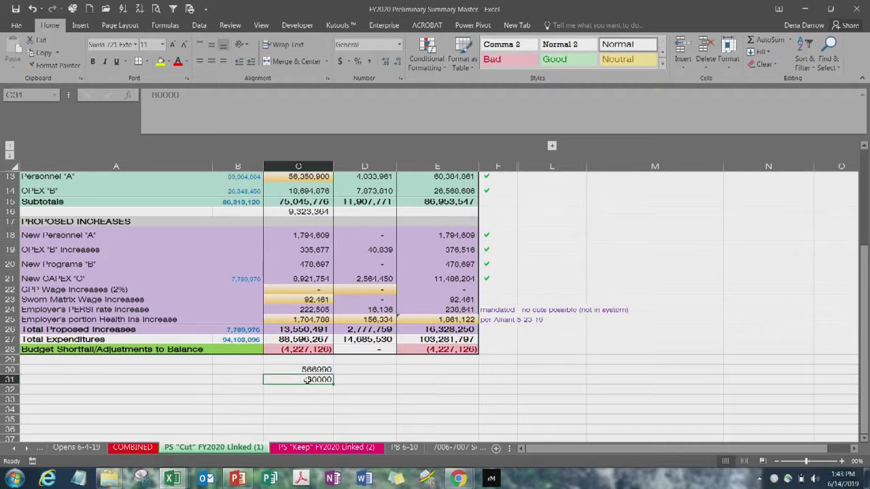
pyautogui.press('Delete')
# Enter the further cut amounts 35000, 148000 and 30000 in cells C31 to C33.
pyautogui.write('35000')
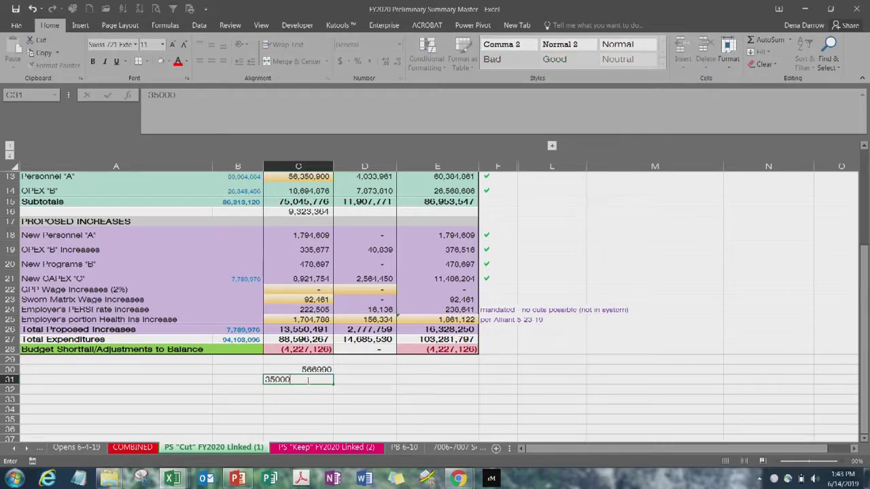
pyautogui.press('Return')
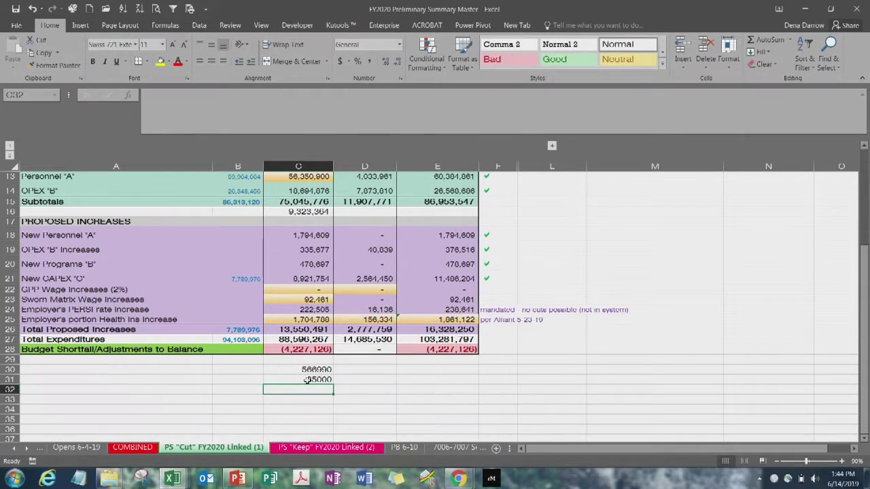
pyautogui.write('148000')
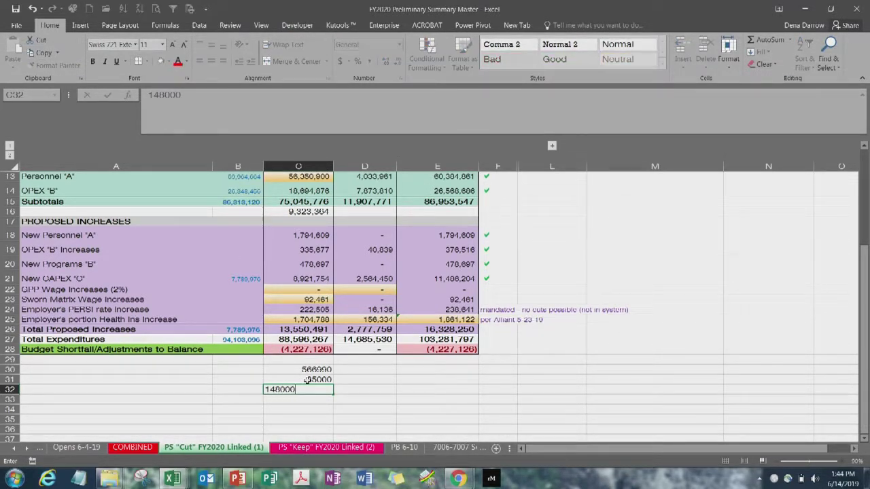
pyautogui.press('Return')
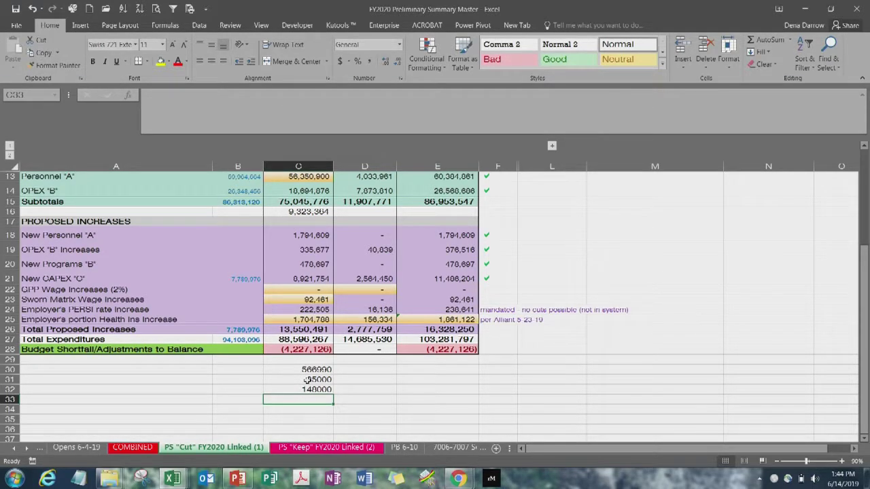
pyautogui.write('30')
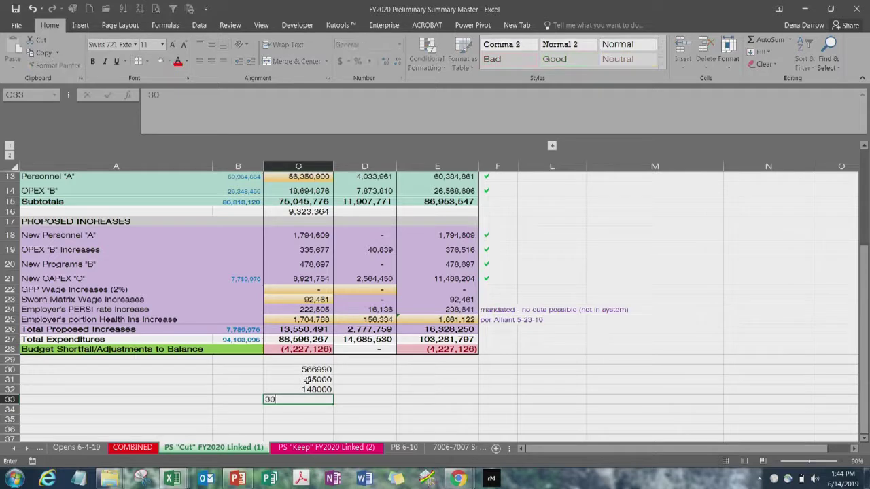
pyautogui.write('000')
pyautogui.press('Return')
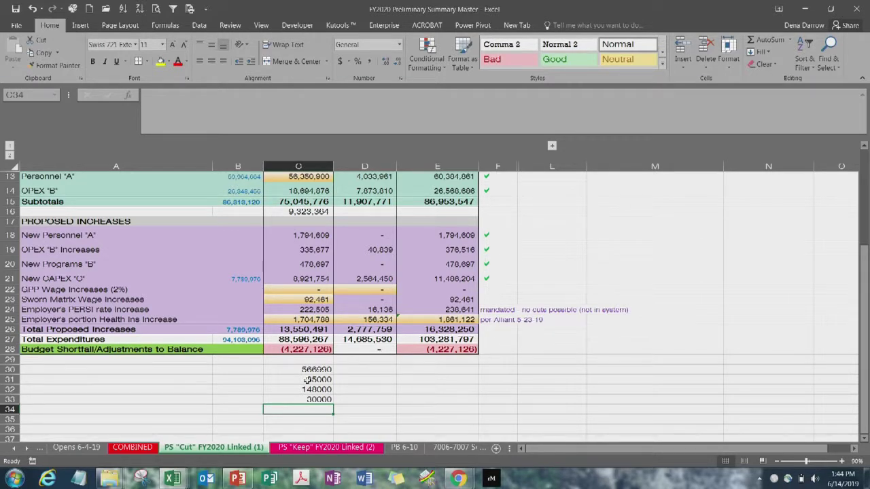
# Total the cuts C30:C33 with AutoSum in C34 and add a bottom border to C33.
pyautogui.click(758, 41)
pyautogui.press('Return')
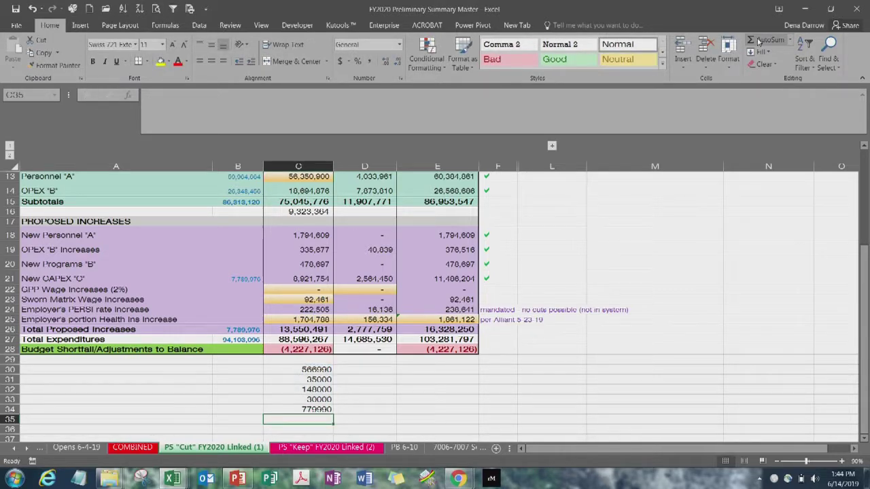
pyautogui.click(321, 399)
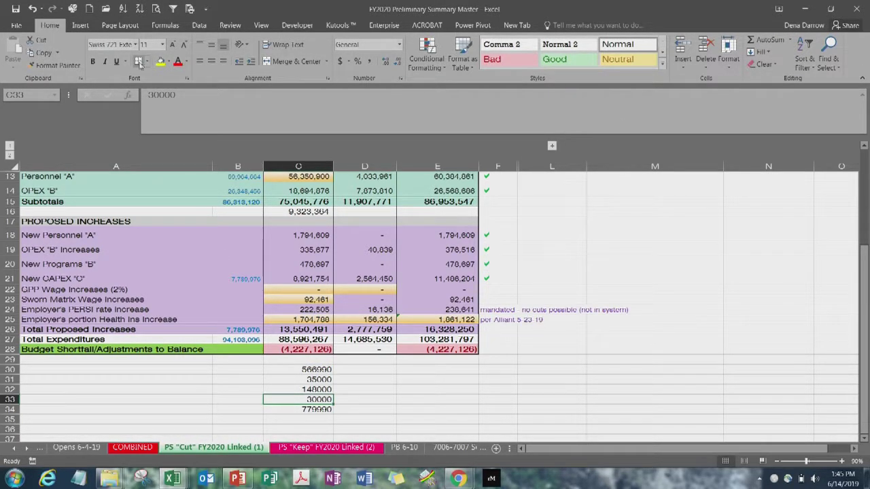
pyautogui.press('Down')
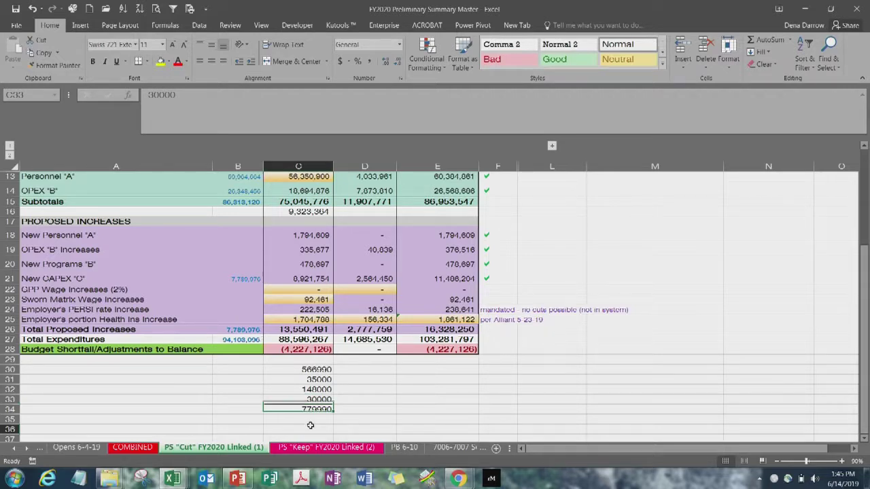
# Calculate the remaining shortfall in C36 by adding the cuts total to the budget shortfall with =C28+C34.
pyautogui.click(310, 426)
pyautogui.write('=')
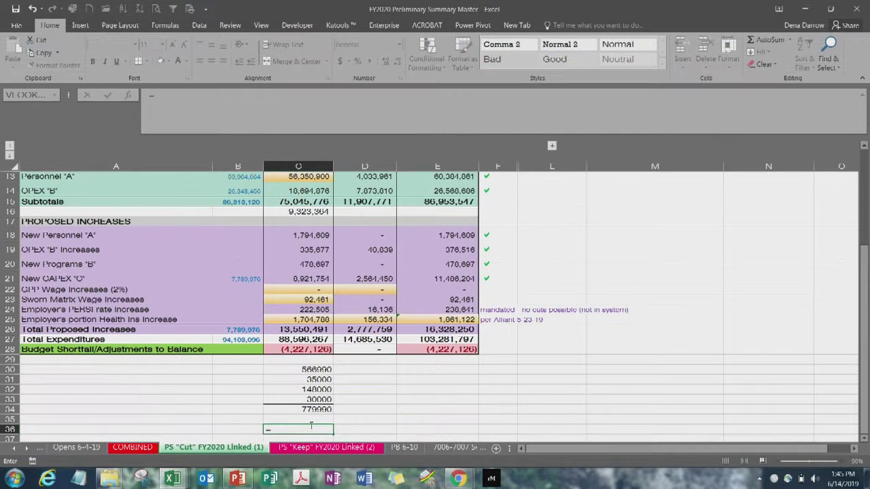
pyautogui.click(302, 349)
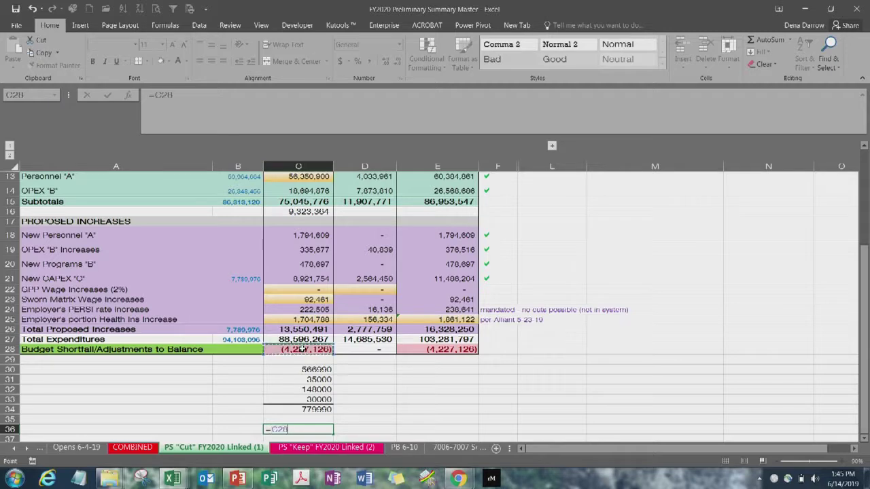
pyautogui.write('+')
pyautogui.click(311, 407)
pyautogui.press('Return')
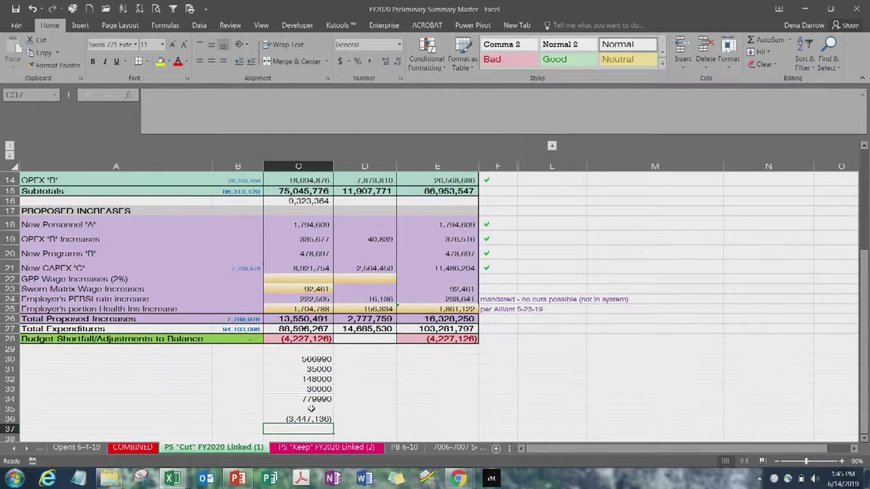
# Change the last cut amount in C33 to 40000.
pyautogui.click(317, 389)
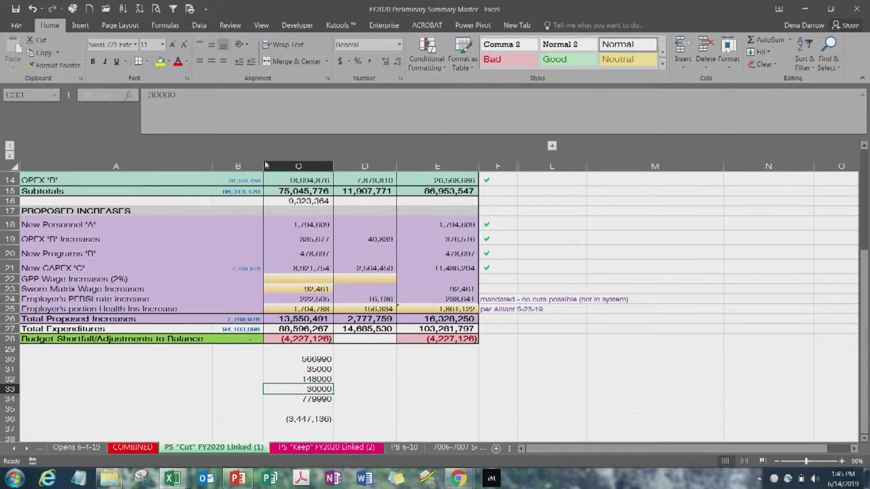
pyautogui.click(152, 95)
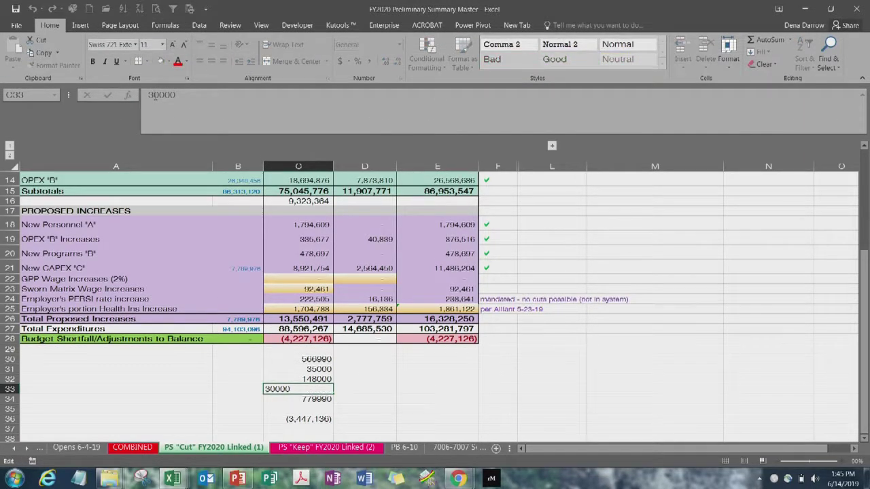
pyautogui.press('BackSpace')
pyautogui.write('4')
pyautogui.press('Return')
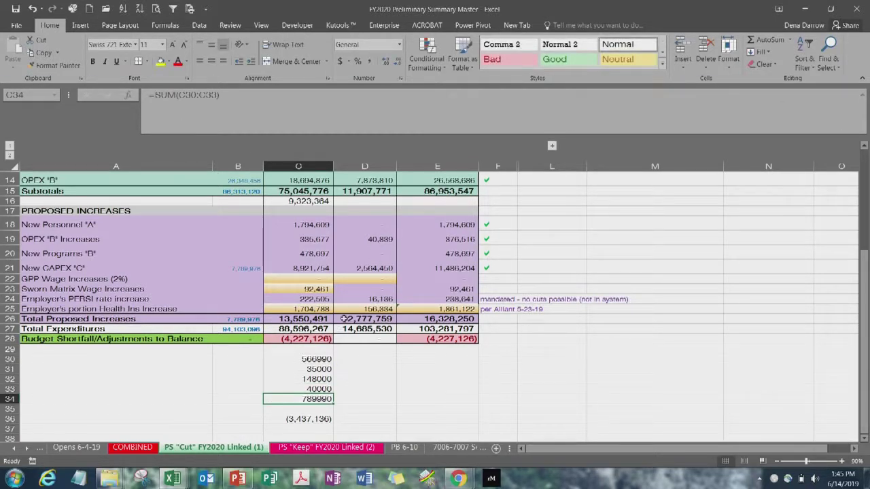
# Color the remaining shortfall in C36 red.
pyautogui.click(308, 418)
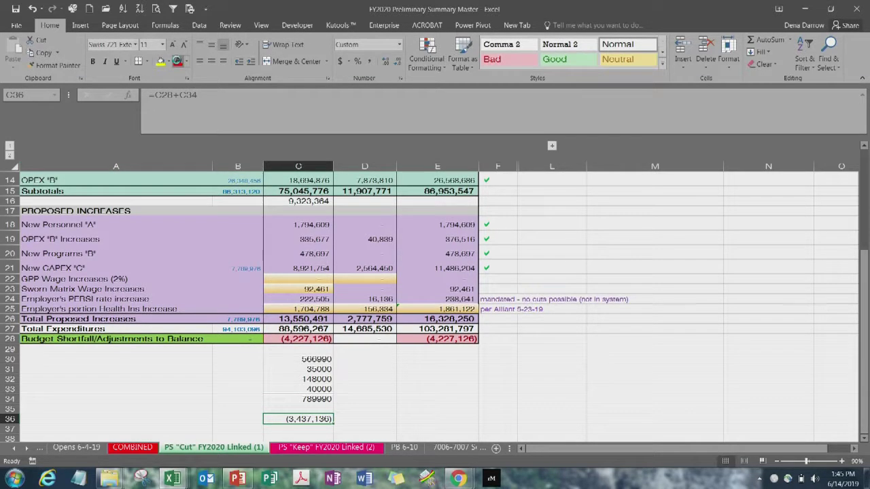
pyautogui.click(411, 387)
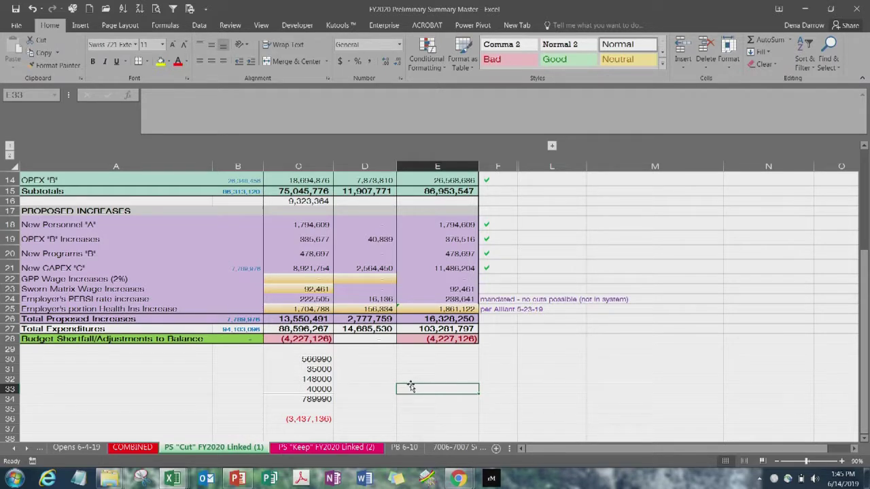
pyautogui.click(284, 347)
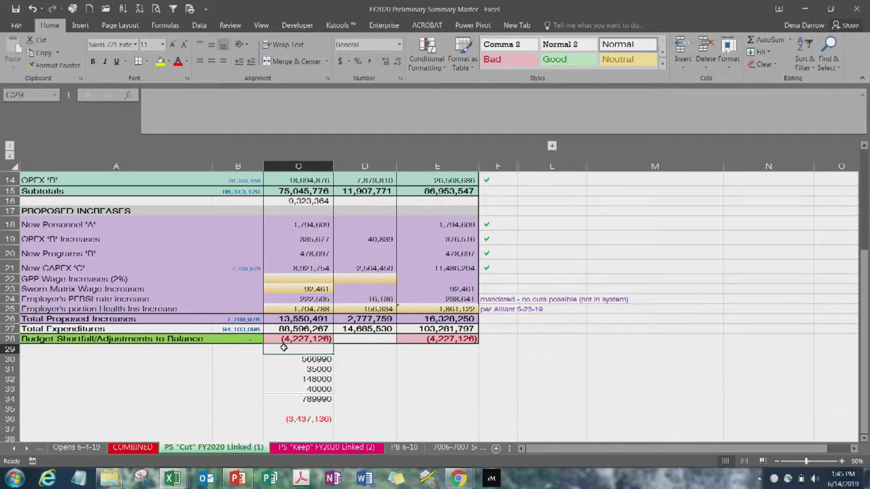
pyautogui.click(412, 401)
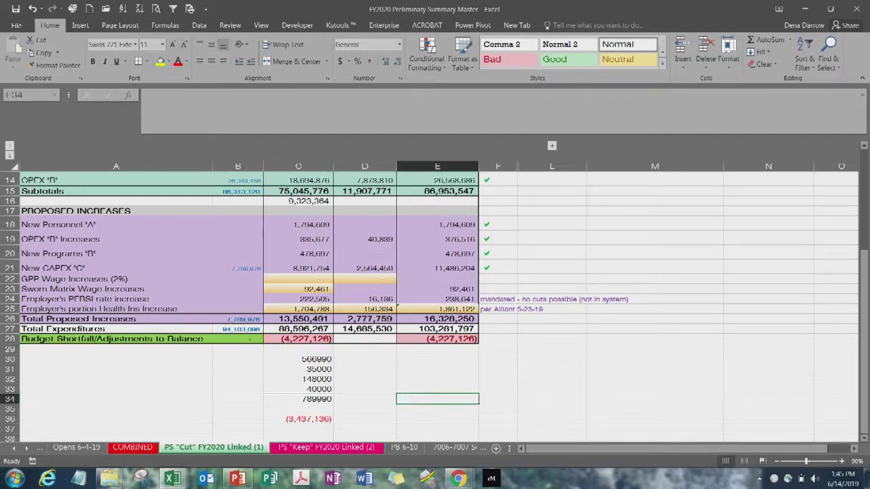
# Enter an additional reduction of 250000 in C37, below the remaining shortfall.
pyautogui.click(865, 440)
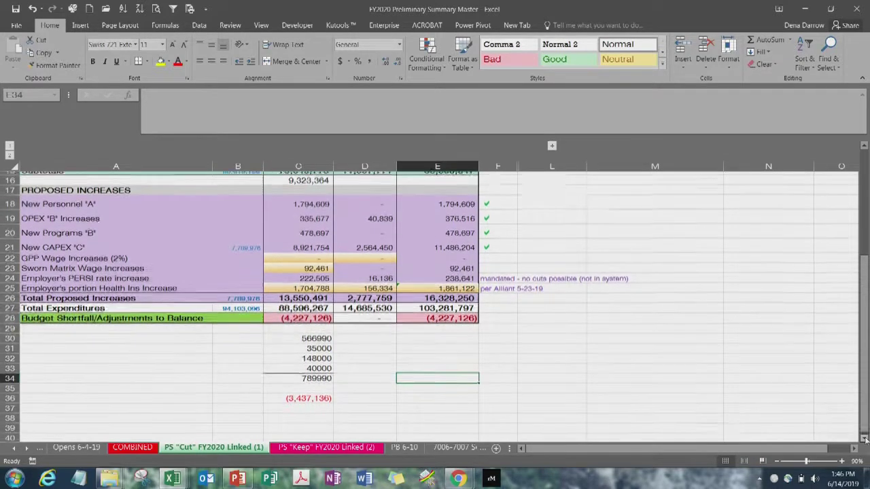
pyautogui.click(320, 405)
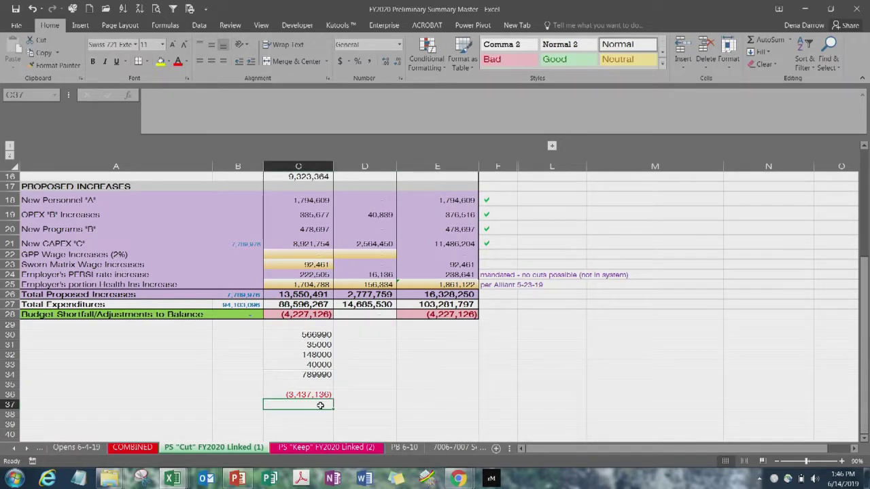
pyautogui.write('25')
pyautogui.write('0000')
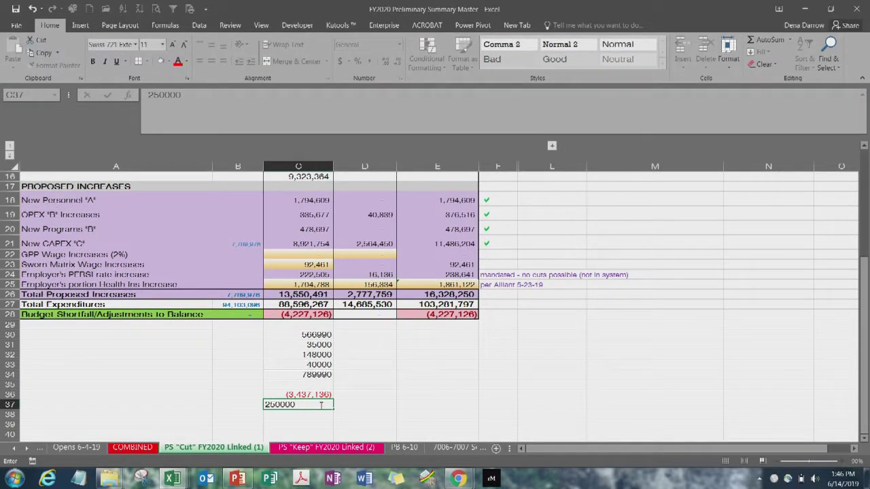
pyautogui.press('Return')
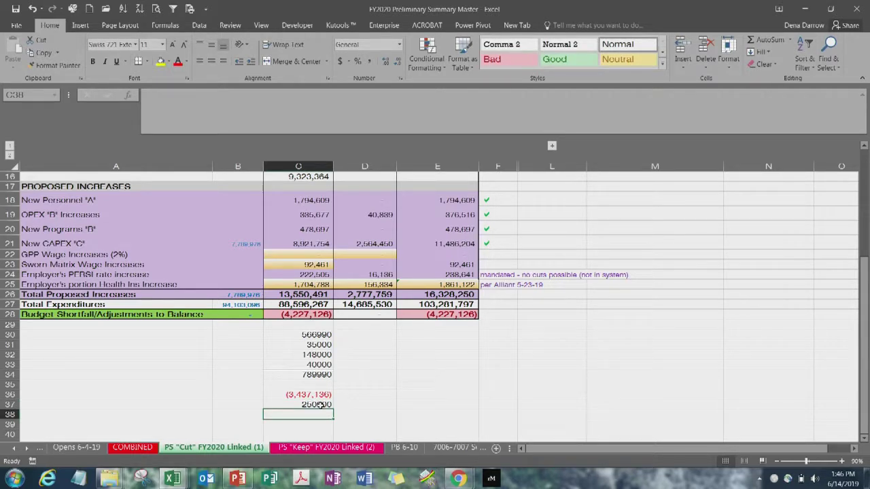
# Calculate the reduced shortfall in C38 with the formula =C36+C37.
pyautogui.write('=')
pyautogui.click(320, 395)
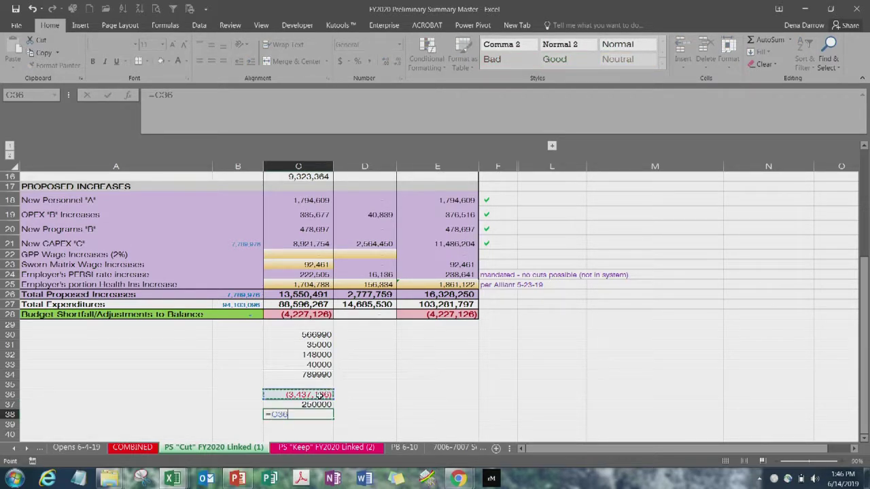
pyautogui.write('+')
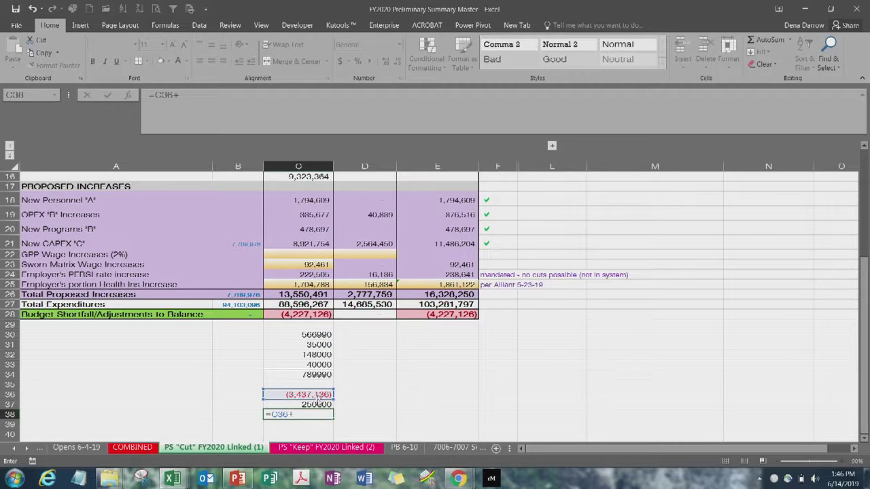
pyautogui.click(318, 404)
pyautogui.press('Return')
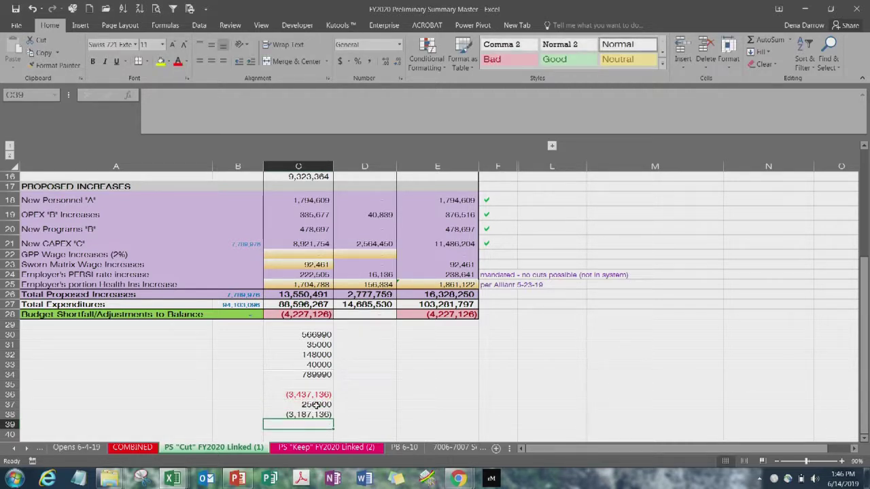
# Apply the comma number style to the 250000 reduction in C37 and label it "travel savings" in D37.
pyautogui.click(317, 404)
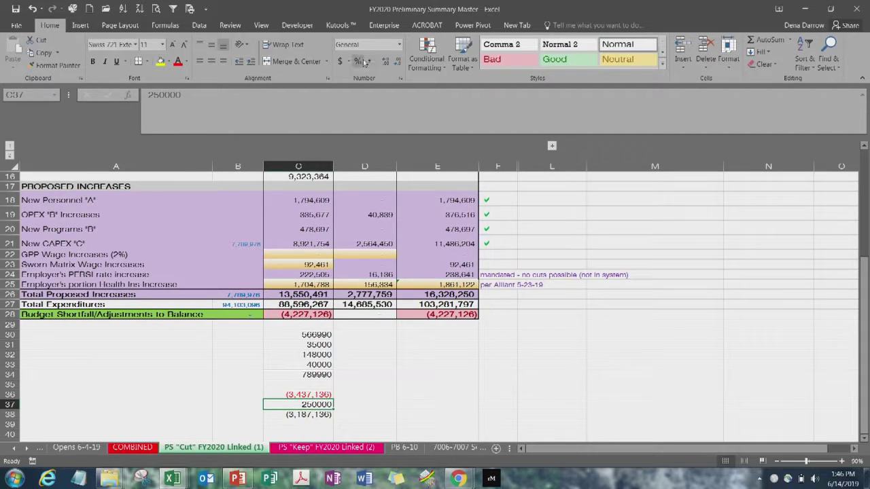
pyautogui.click(370, 60)
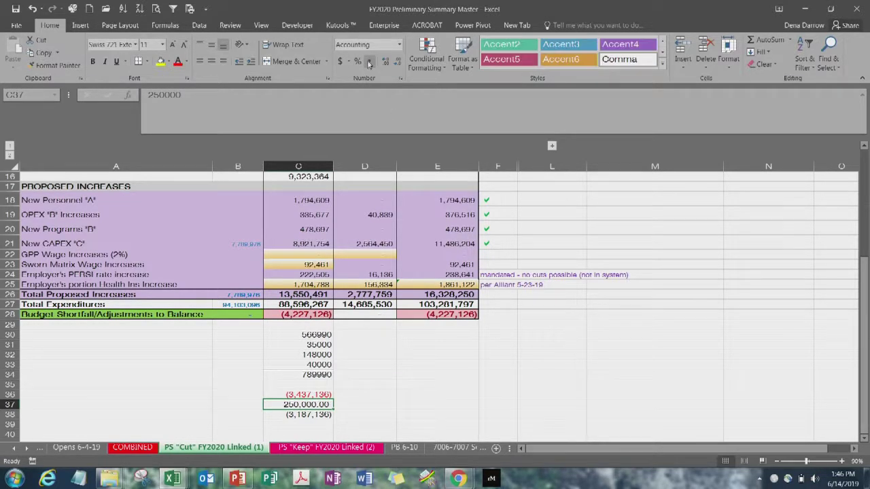
pyautogui.click(356, 406)
pyautogui.scroll(1, 355, 407)
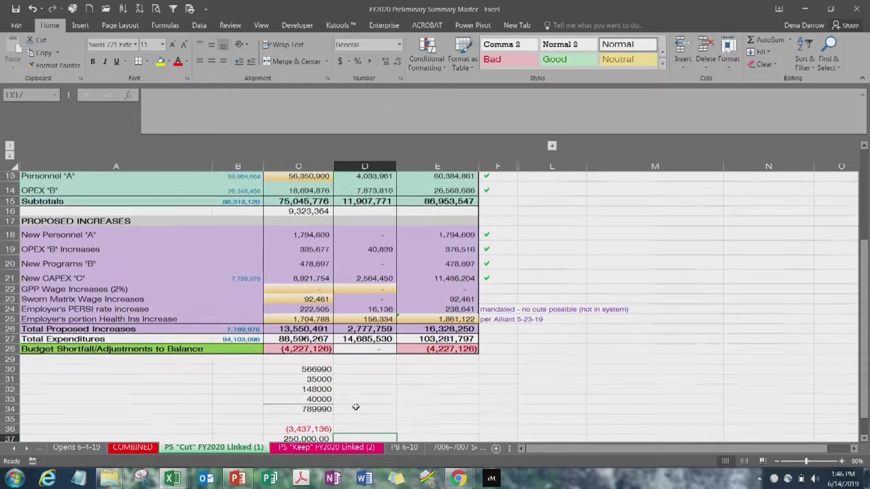
pyautogui.write('travel')
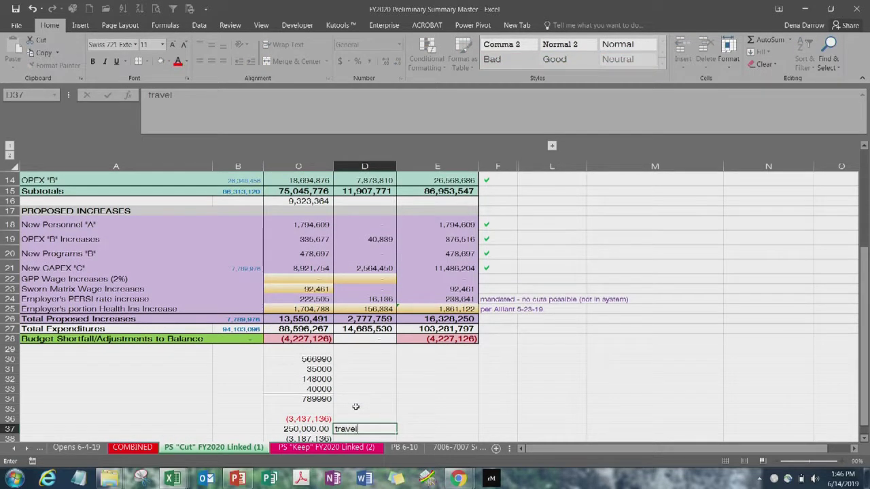
pyautogui.write(' savings')
pyautogui.press('Return')
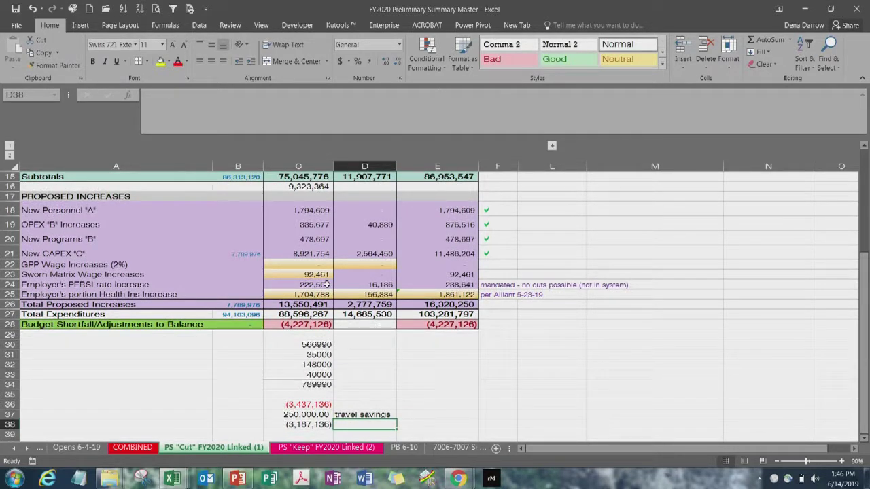
# Set the GPP Wage Increases (2%) amount in C22 to 1,500,000.
pyautogui.click(299, 266)
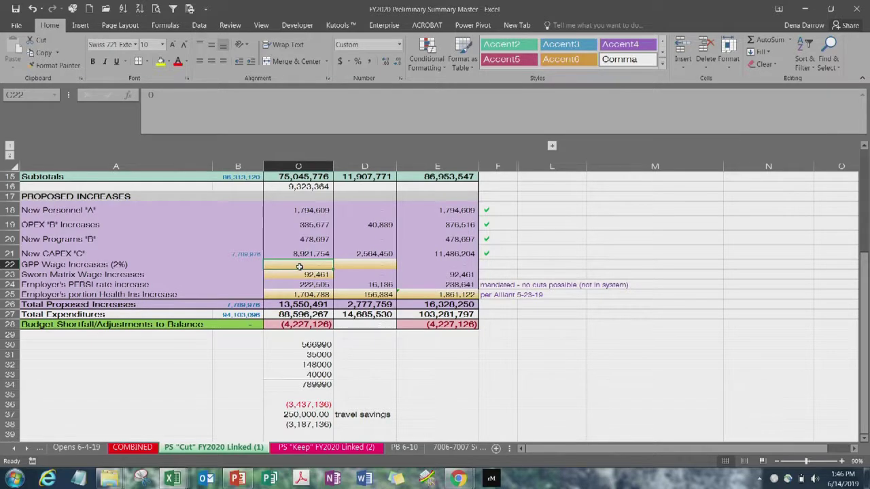
pyautogui.write('1,5')
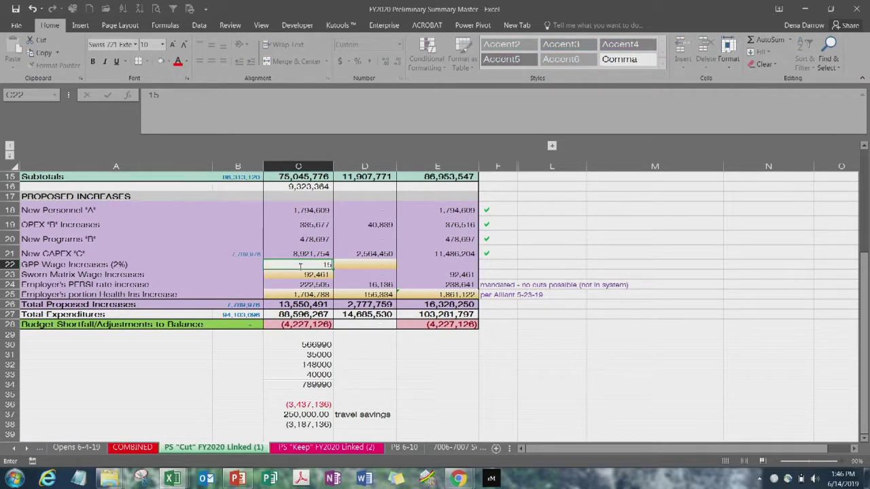
pyautogui.write('00,0')
pyautogui.write('00000')
pyautogui.press('Return')
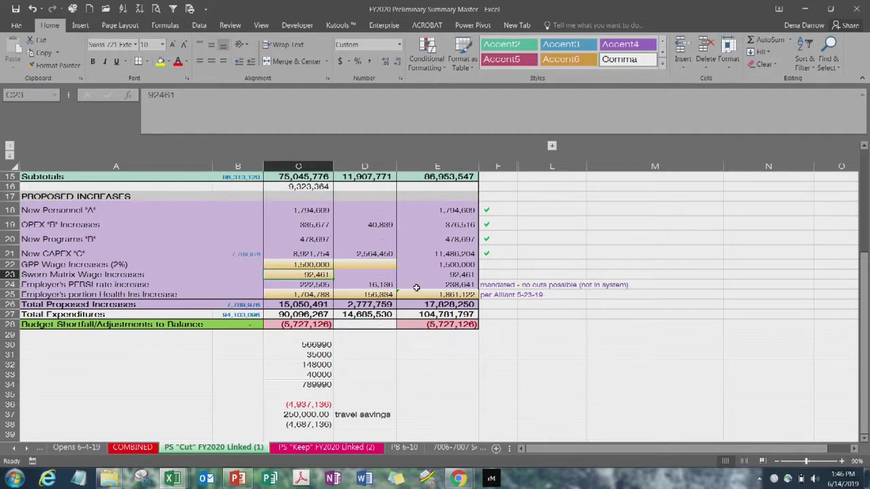
# Review the cut amounts, travel savings and remaining shortfall calculations in C30 to C38 below the budget summary.
pyautogui.press('Down')
pyautogui.press('Down')
pyautogui.press('Down')
pyautogui.press('Down')
pyautogui.press('Down')
pyautogui.press('Down')
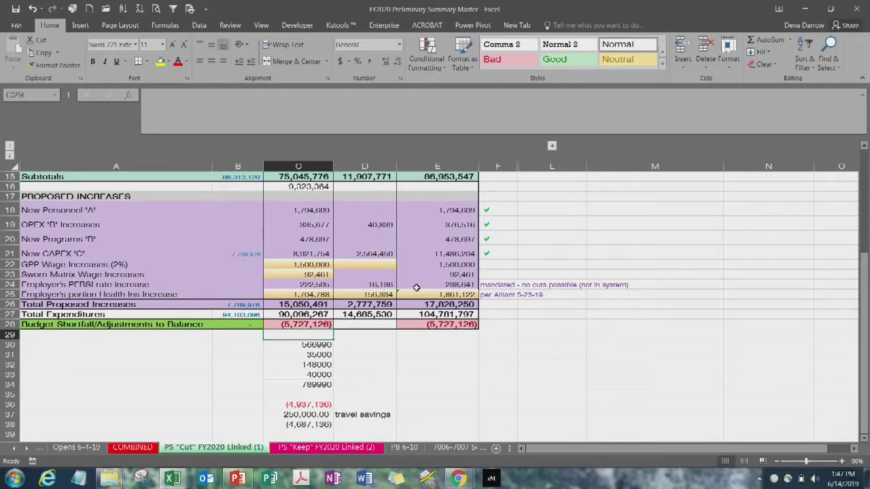
pyautogui.click(571, 353)
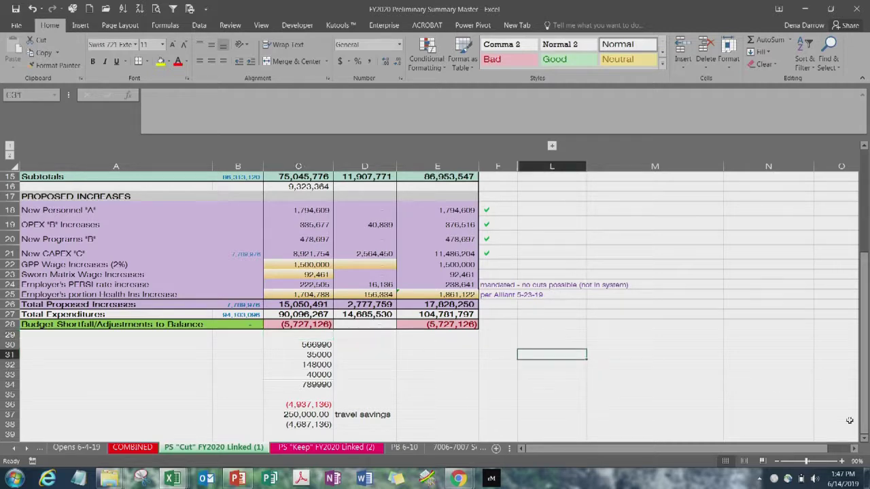
pyautogui.click(864, 439)
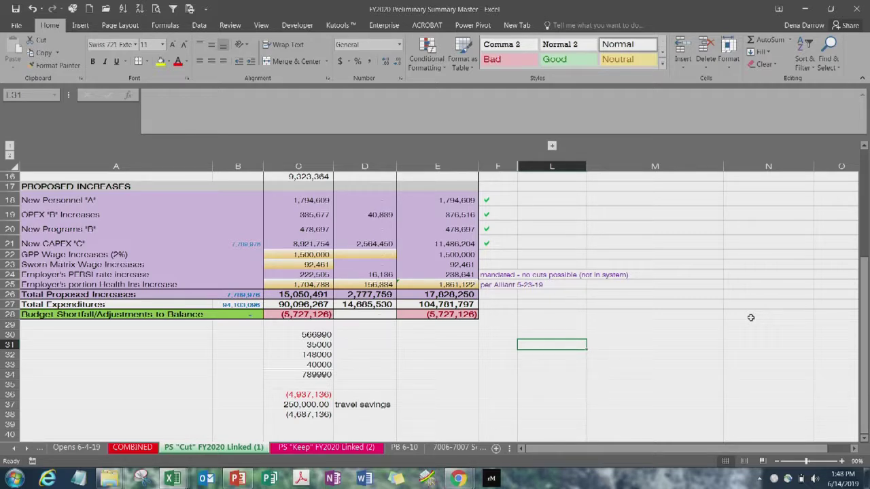
pyautogui.click(415, 364)
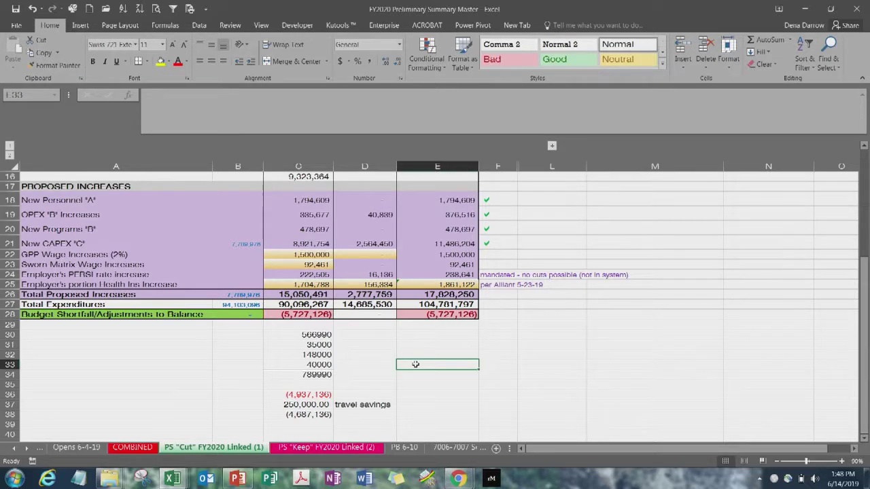
pyautogui.click(319, 335)
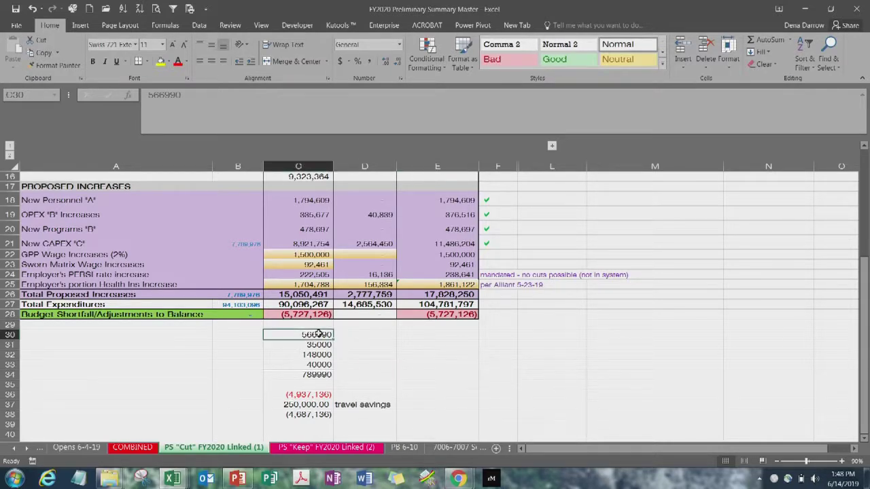
pyautogui.click(305, 415)
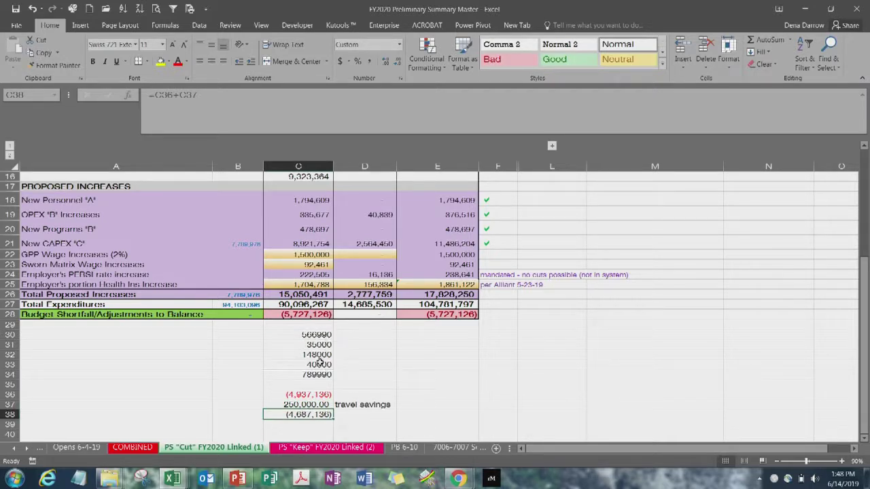
pyautogui.click(312, 397)
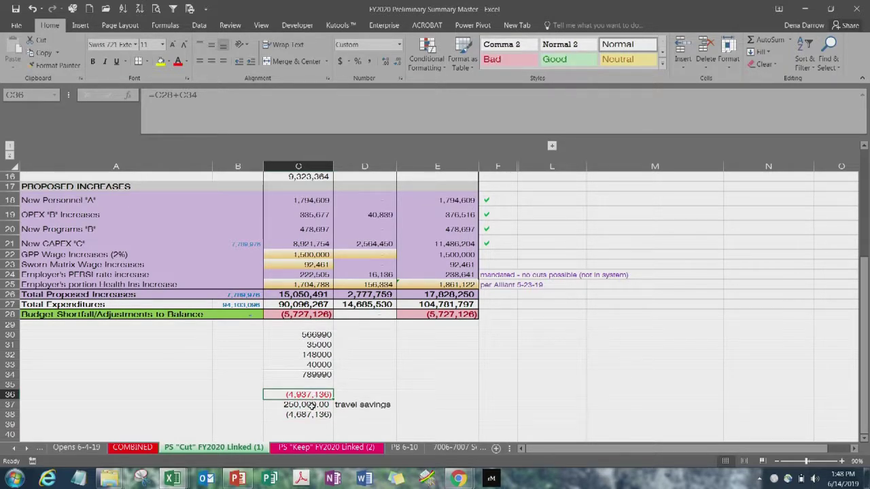
pyautogui.click(311, 406)
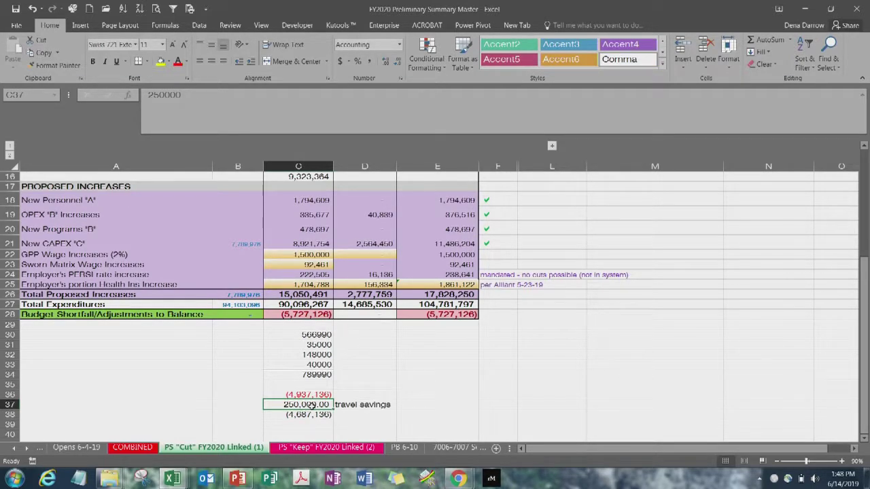
# Color the final shortfall in C38 red and return the font of the intermediate shortfall in C36 to the automatic color.
pyautogui.click(311, 415)
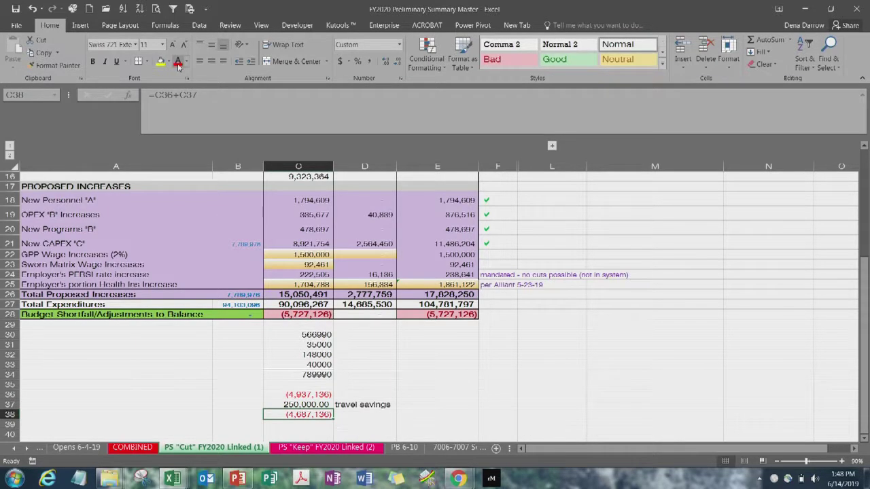
pyautogui.click(311, 394)
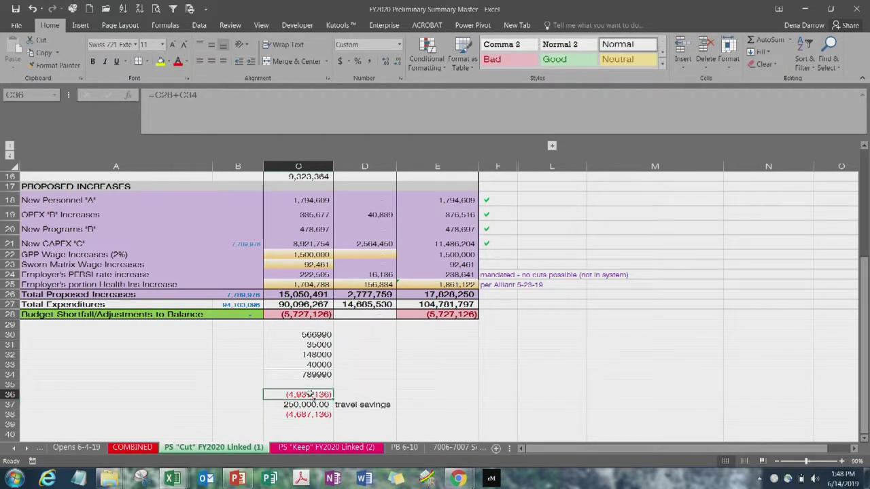
pyautogui.click(189, 61)
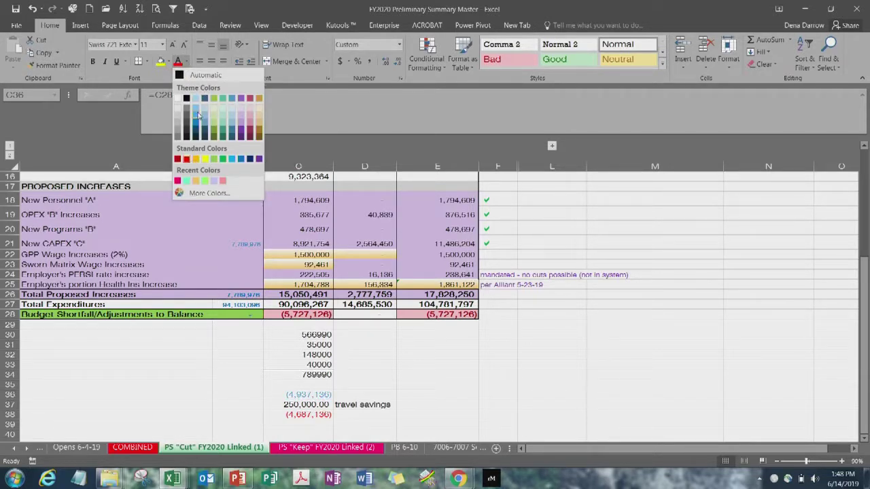
pyautogui.click(187, 80)
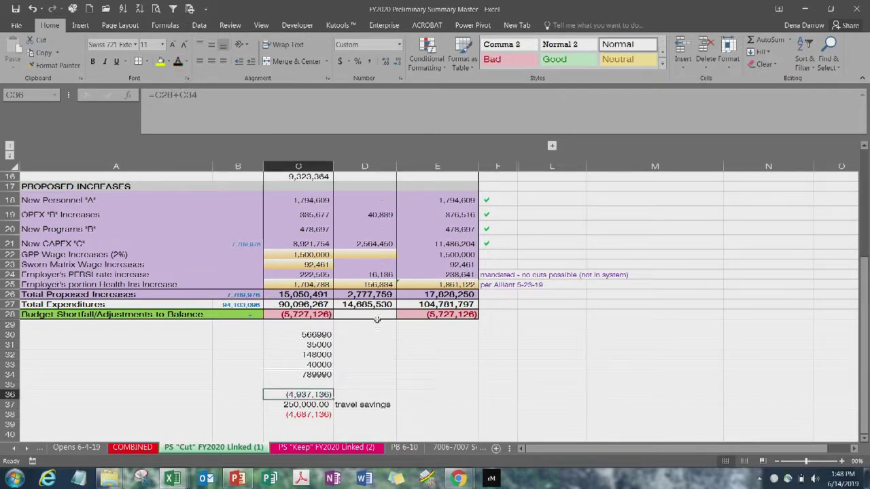
pyautogui.click(377, 354)
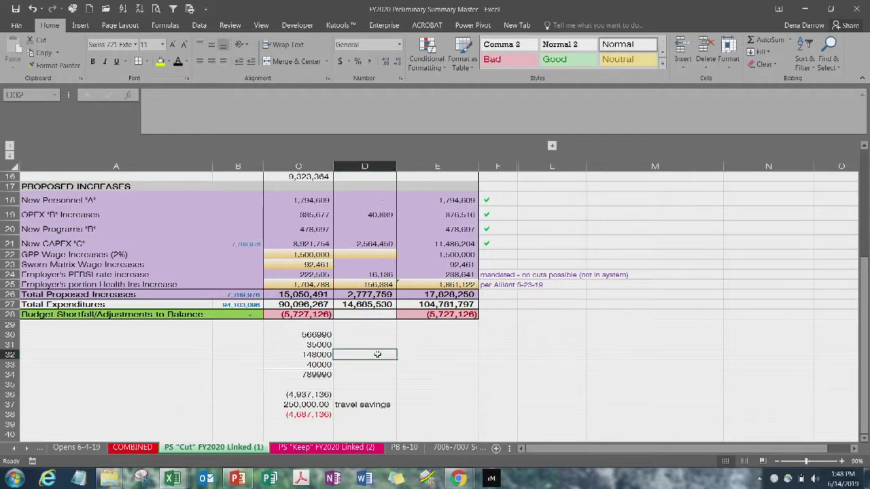
pyautogui.click(311, 395)
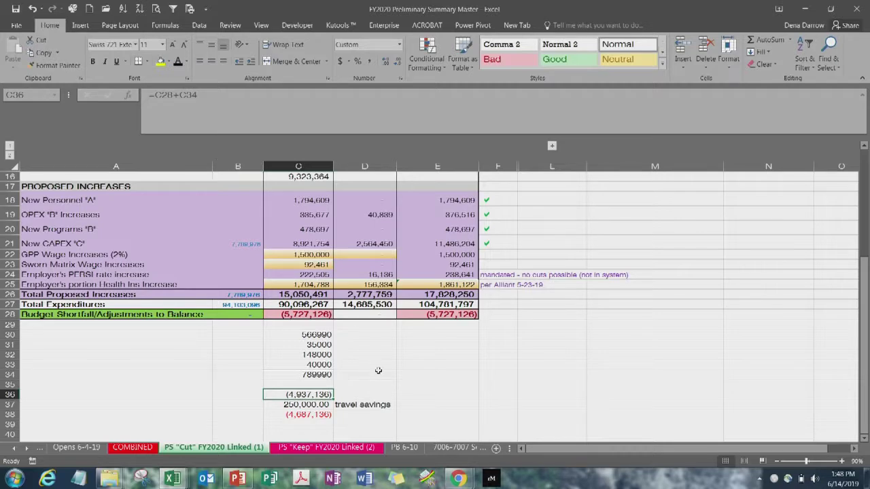
pyautogui.click(320, 405)
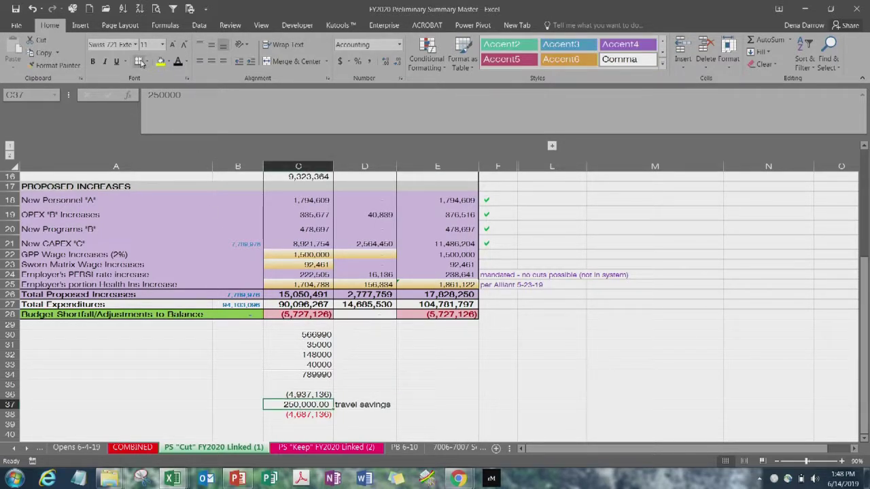
pyautogui.click(401, 372)
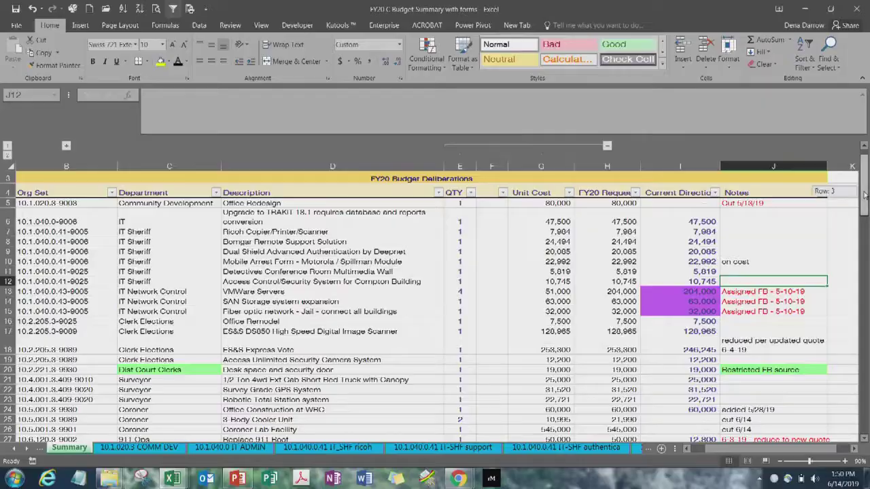
# Examine the FY20 Capital Requests list from its first row, including the notes on cuts and restricted fund balance sources.
pyautogui.moveTo(864, 195); pyautogui.dragTo(864, 188)
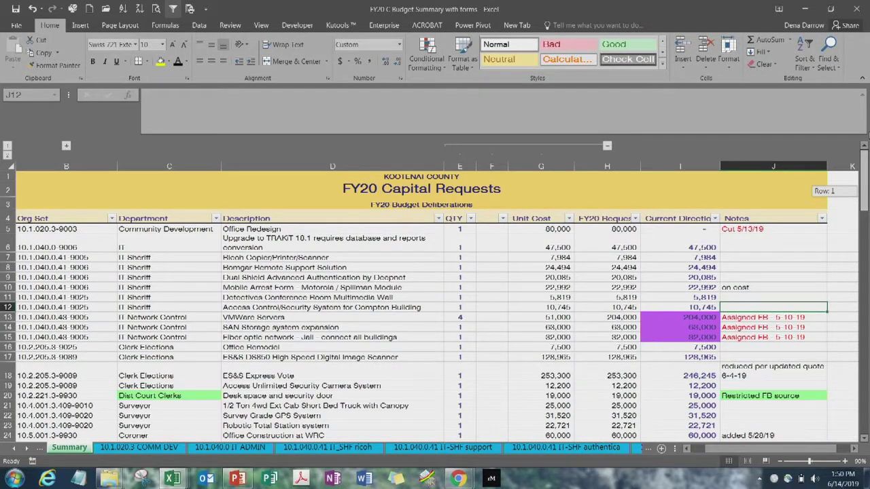
pyautogui.click(865, 439)
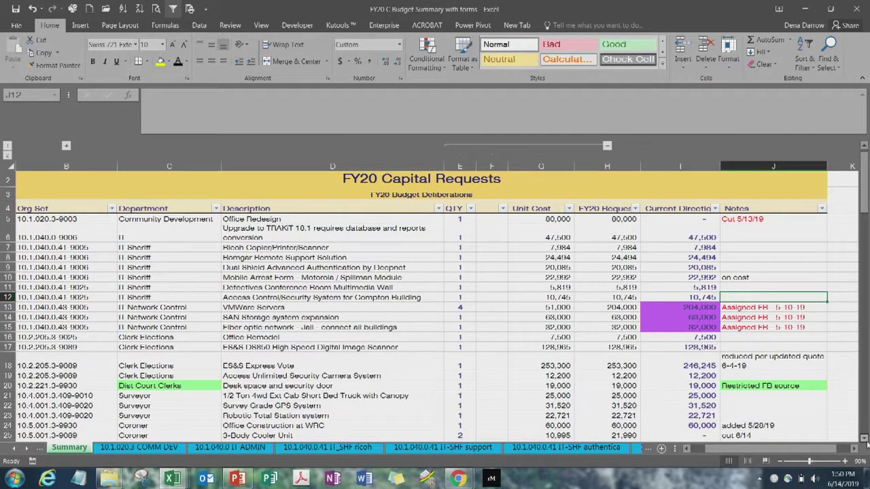
pyautogui.click(865, 439)
pyautogui.click(865, 439)
pyautogui.click(864, 439)
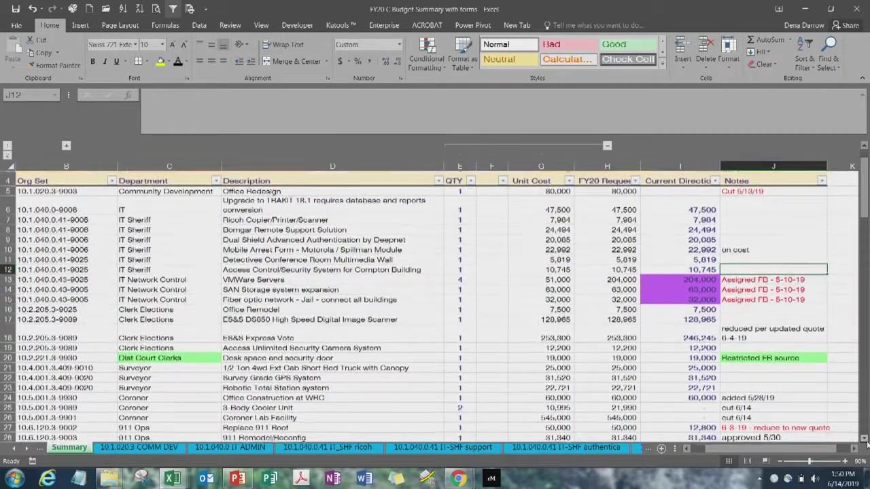
pyautogui.click(865, 440)
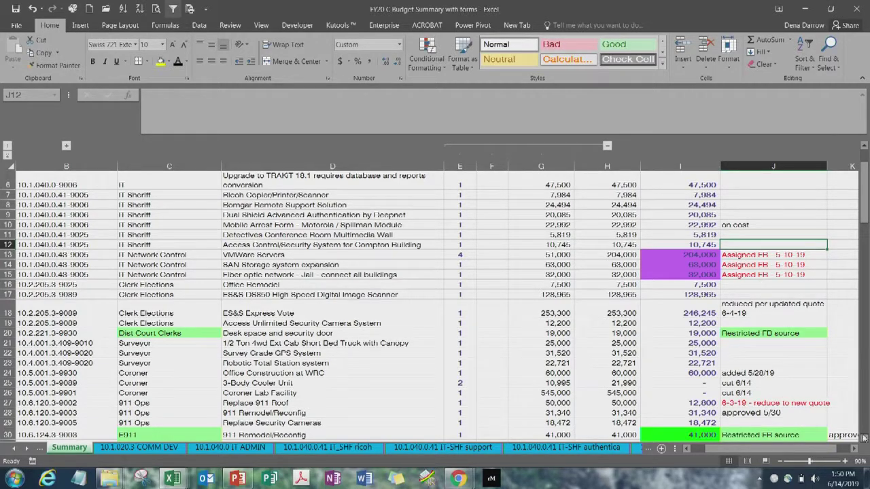
pyautogui.scroll(-3, 806, 335)
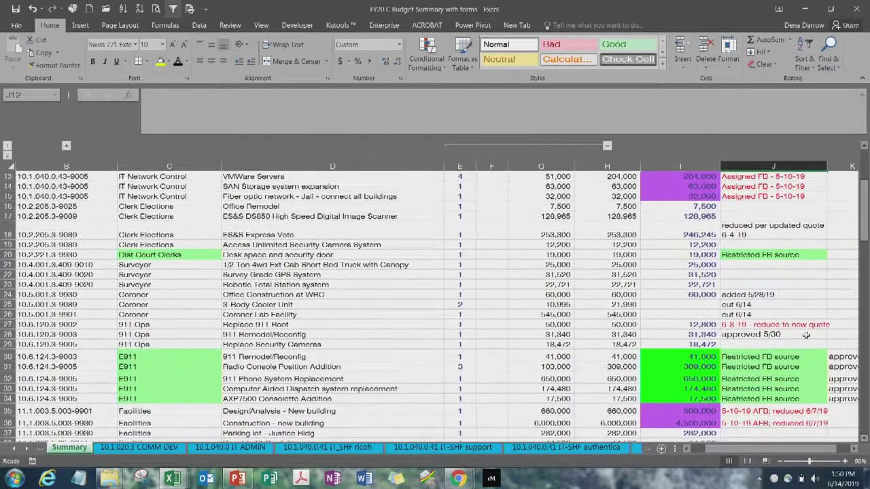
pyautogui.click(778, 257)
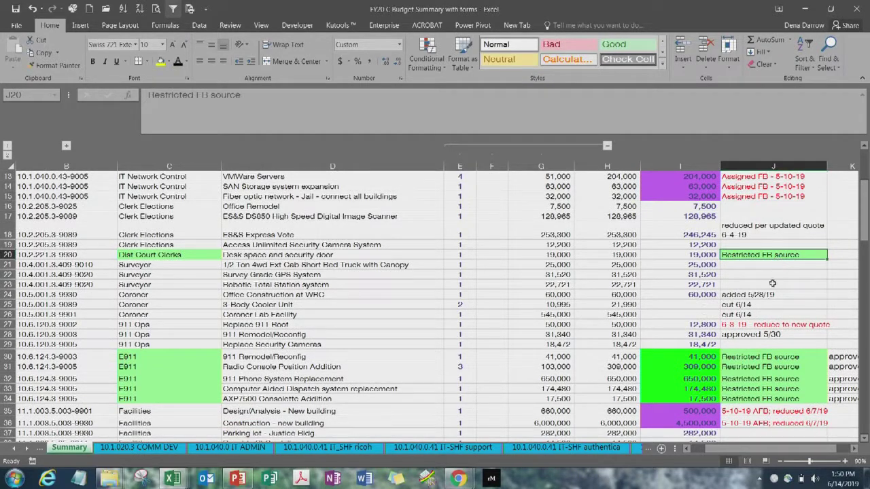
pyautogui.click(749, 376)
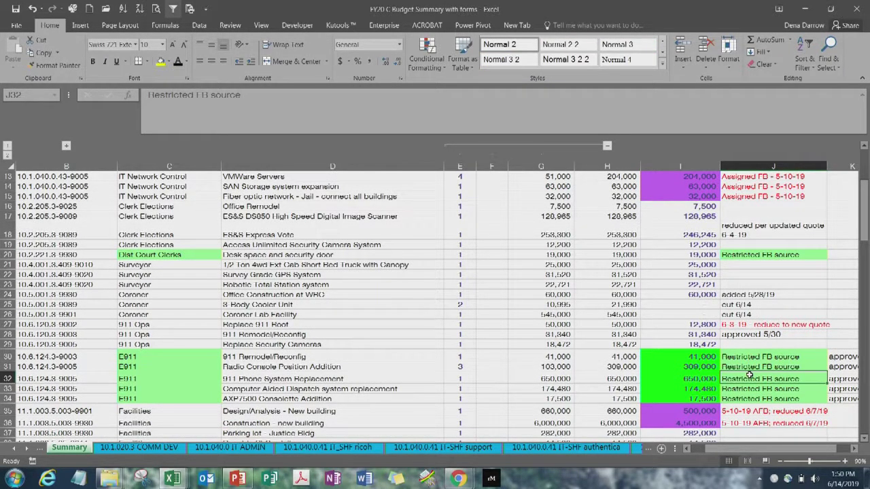
# Check the current direction amounts for the Facilities new building design and construction requests in I35 and I36.
pyautogui.click(692, 411)
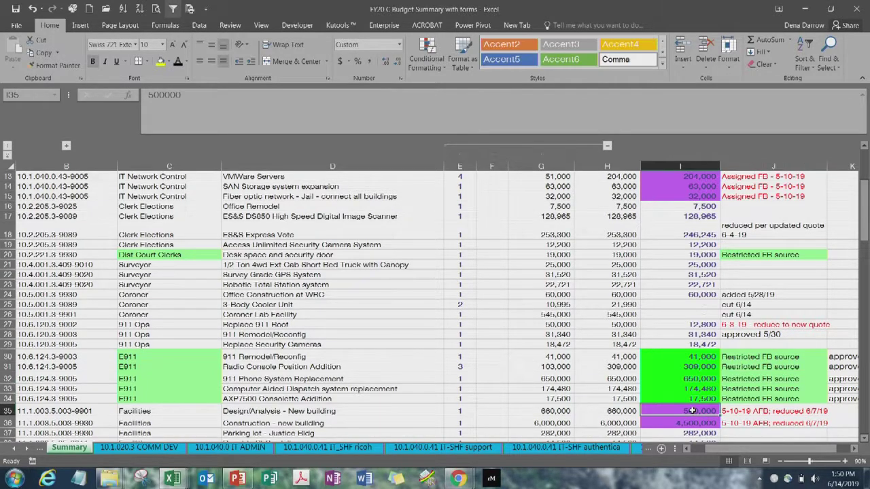
pyautogui.click(864, 441)
pyautogui.click(865, 441)
pyautogui.click(865, 441)
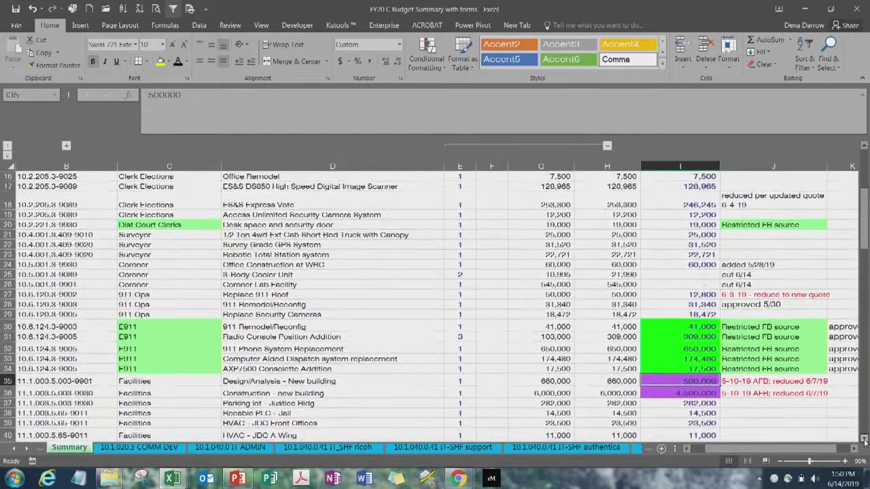
pyautogui.click(865, 440)
pyautogui.click(865, 441)
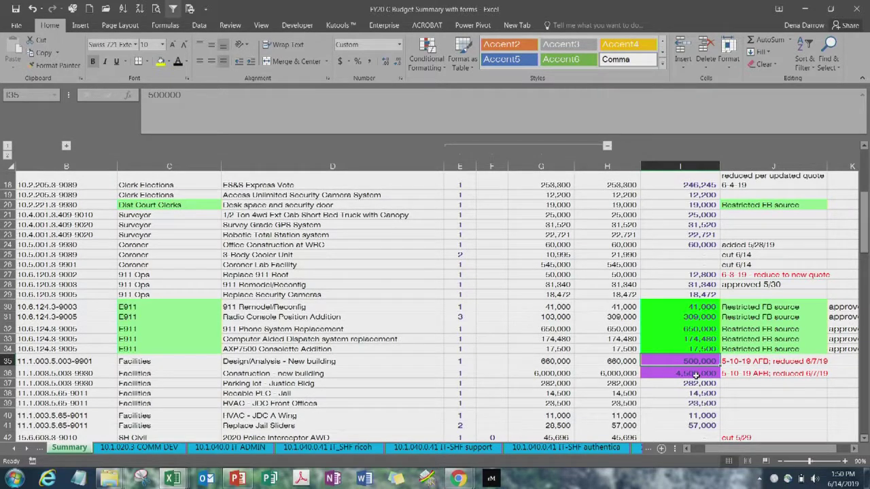
pyautogui.click(696, 376)
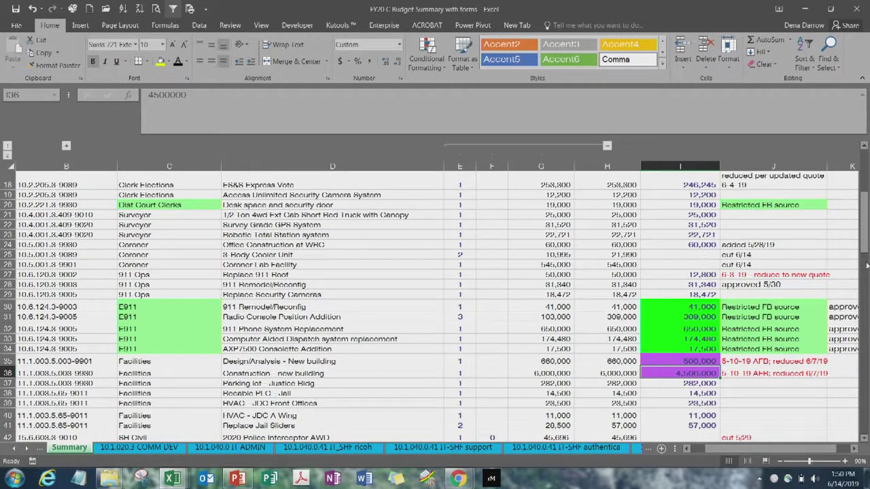
# Review the Office Redesign and TRAKiT upgrade requests at the start of the capital list and the current direction amounts in I6 to I8.
pyautogui.moveTo(866, 253); pyautogui.dragTo(866, 198)
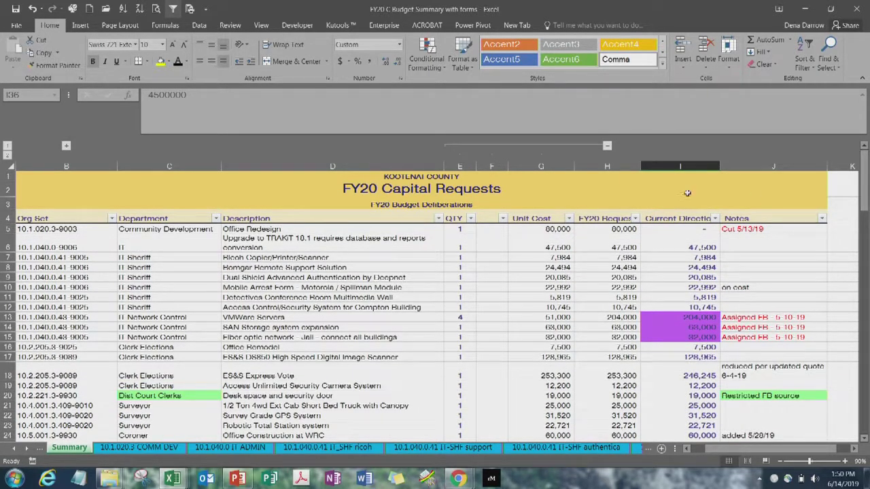
pyautogui.click(548, 230)
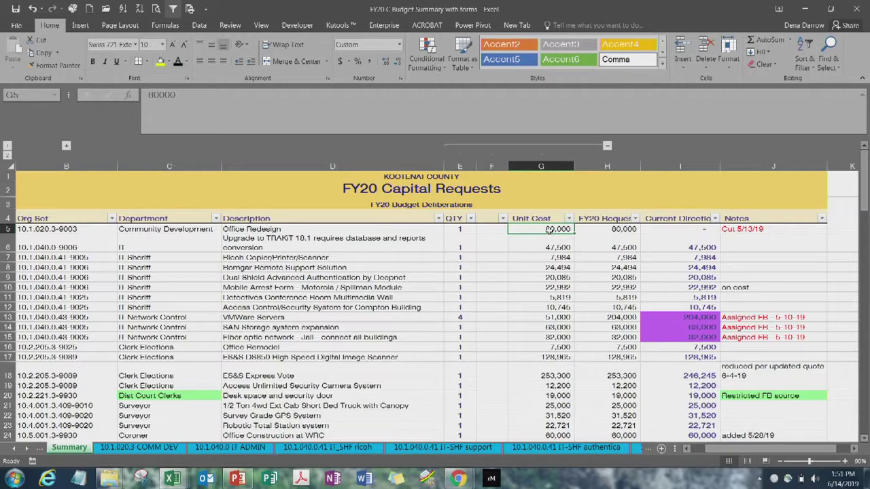
pyautogui.click(421, 240)
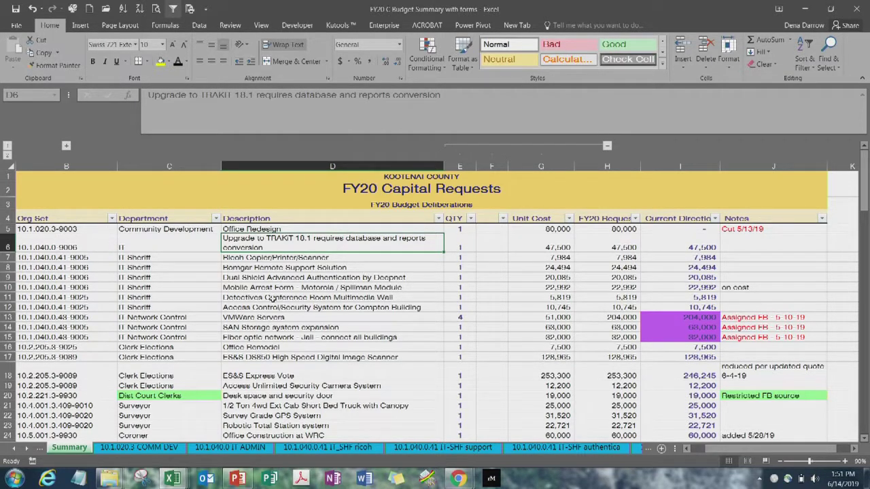
pyautogui.click(697, 246)
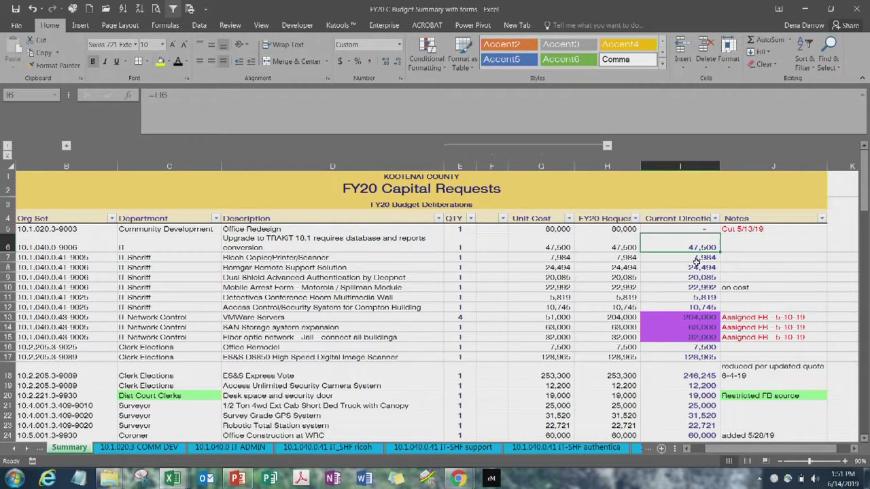
pyautogui.click(695, 258)
pyautogui.click(692, 266)
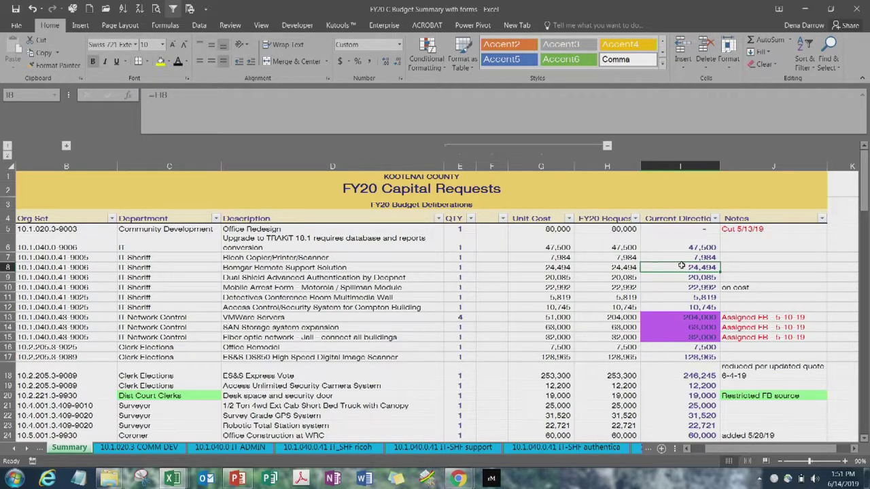
# Go through the IT Sheriff request descriptions in D9 to D12, from Dual Shield Advanced Authentication to the Compton Building access control system.
pyautogui.click(352, 281)
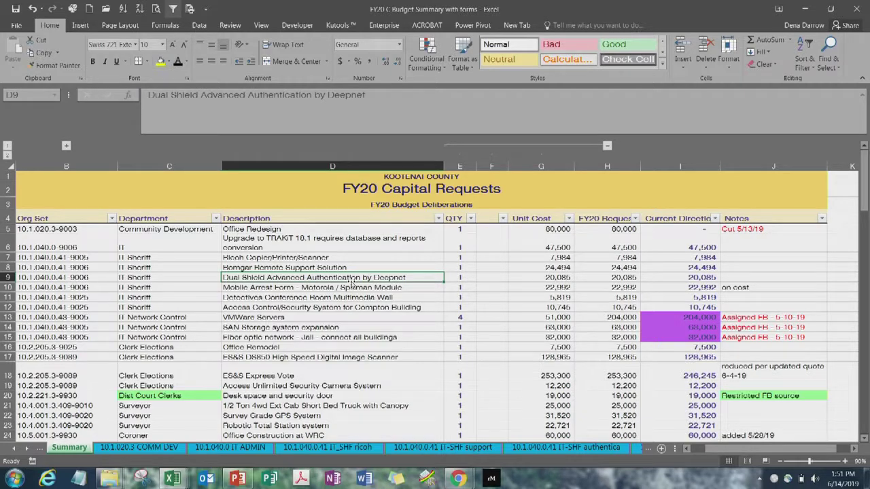
pyautogui.click(348, 289)
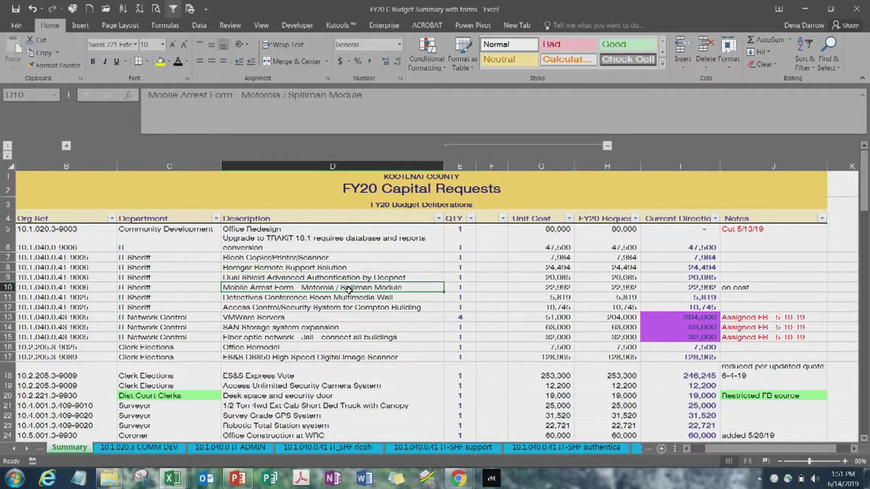
pyautogui.click(347, 299)
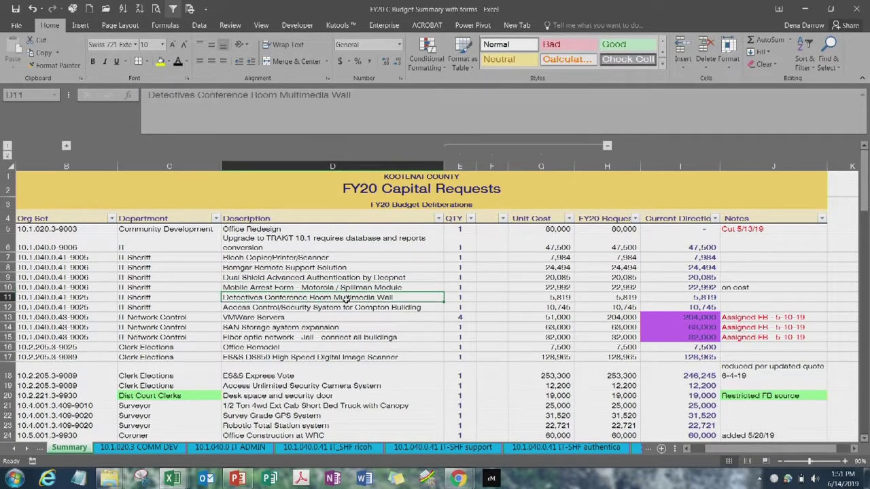
pyautogui.click(339, 309)
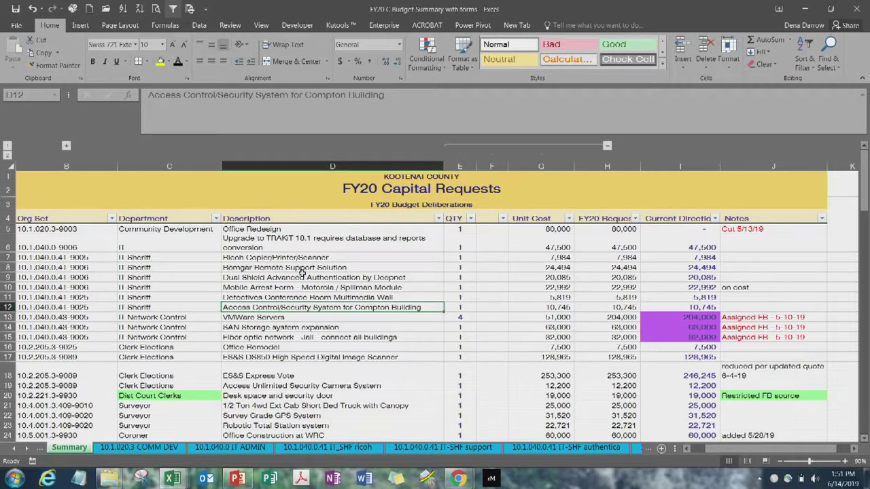
# Check the Notes cells J6 and J7 for the TRAKiT upgrade and the Ricoh Copier/Printer/Scanner requests.
pyautogui.click(744, 258)
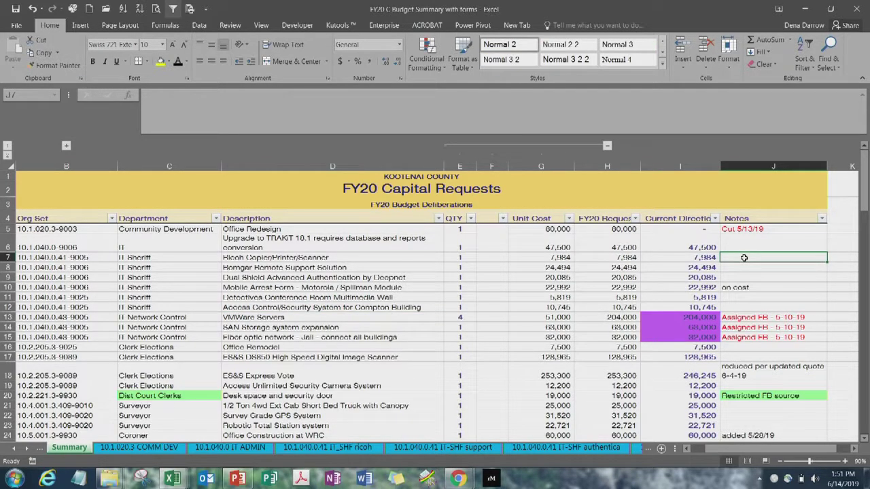
pyautogui.click(743, 249)
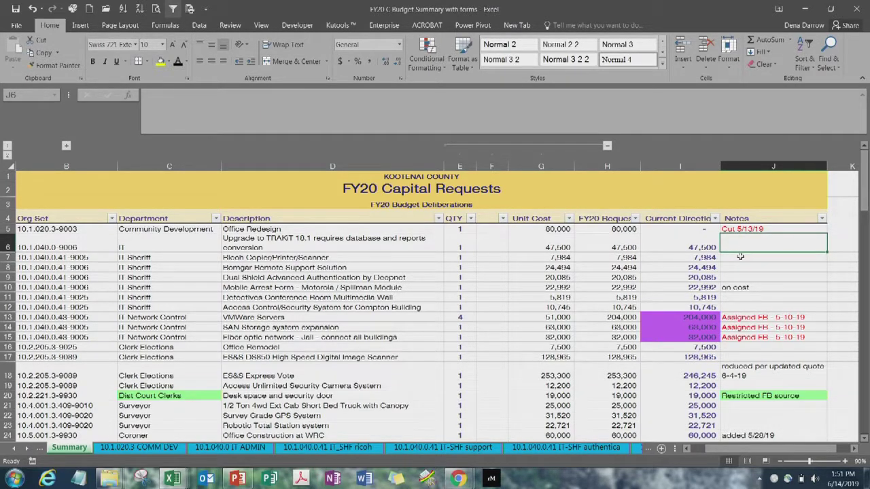
pyautogui.click(740, 256)
pyautogui.click(740, 244)
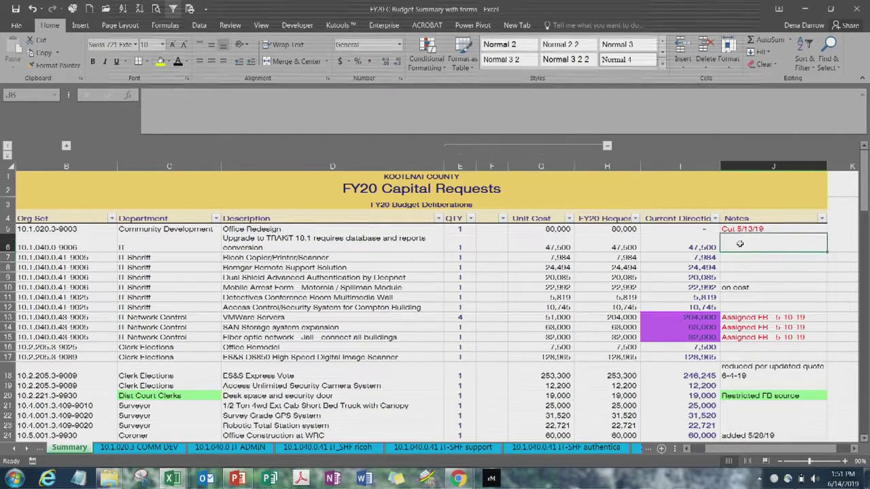